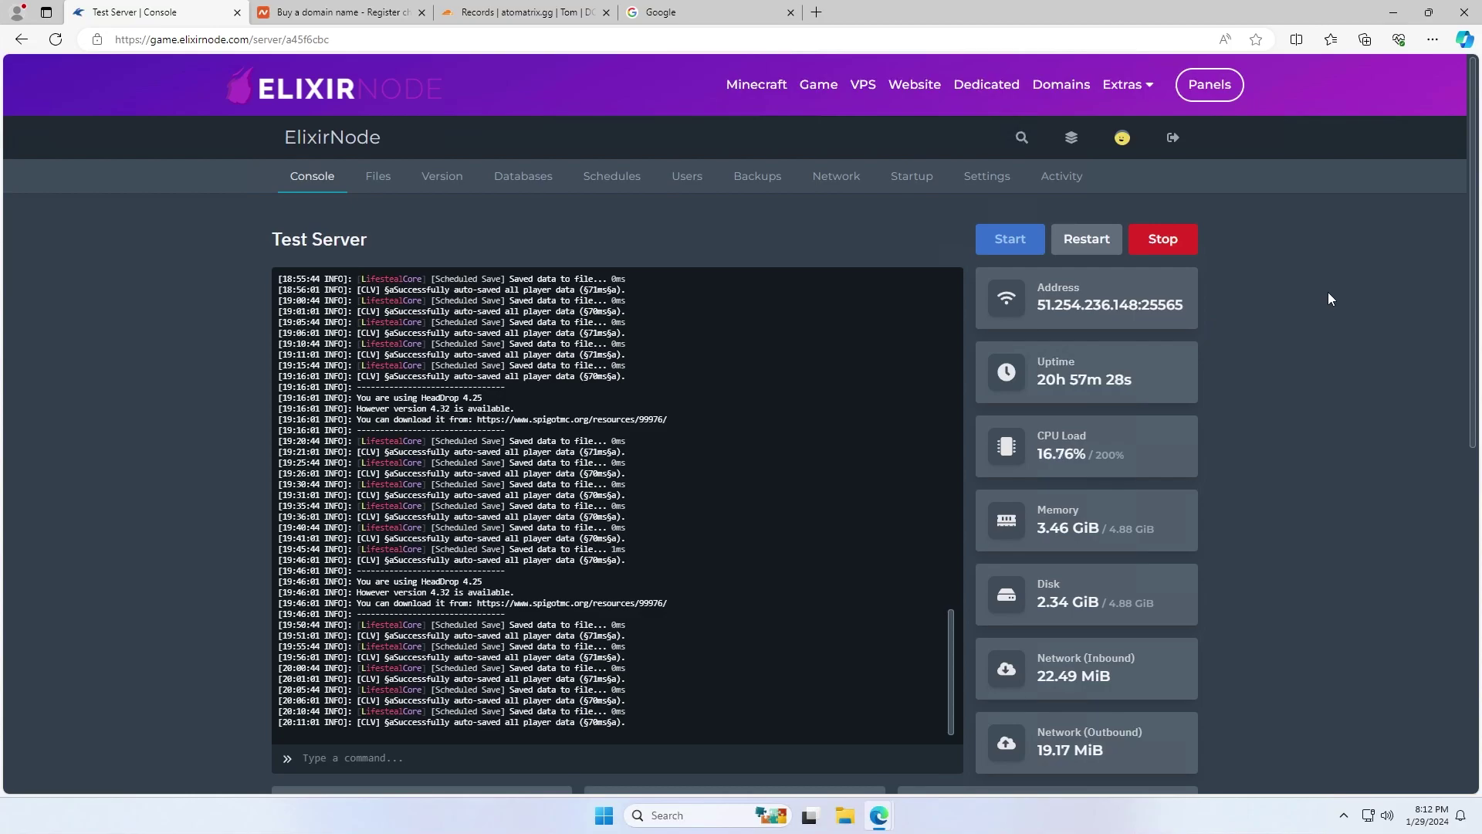
# - Search Namecheap for the domain 'atomatrixmc'
pyautogui.click(340, 11)
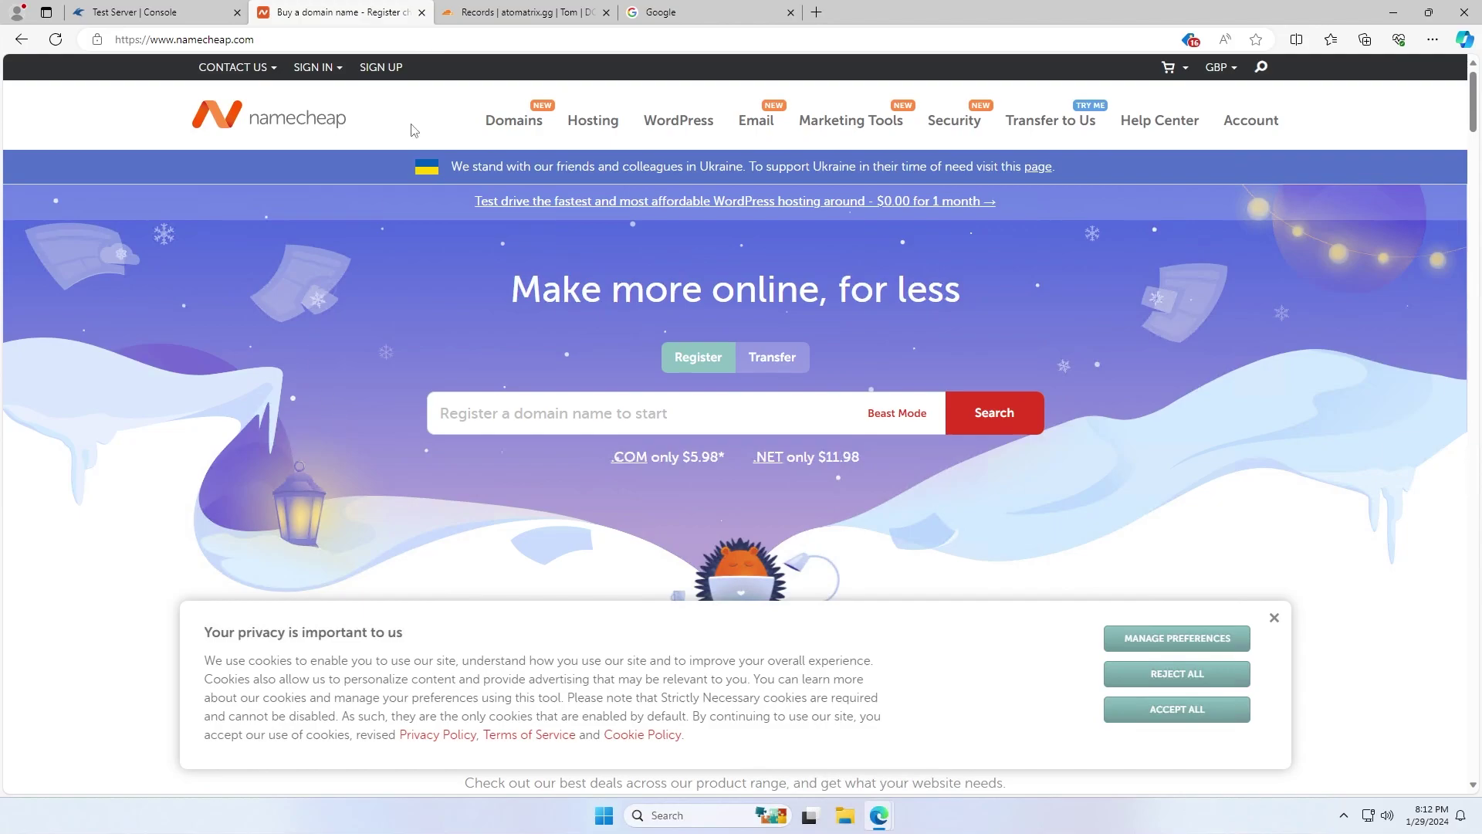
pyautogui.click(315, 67)
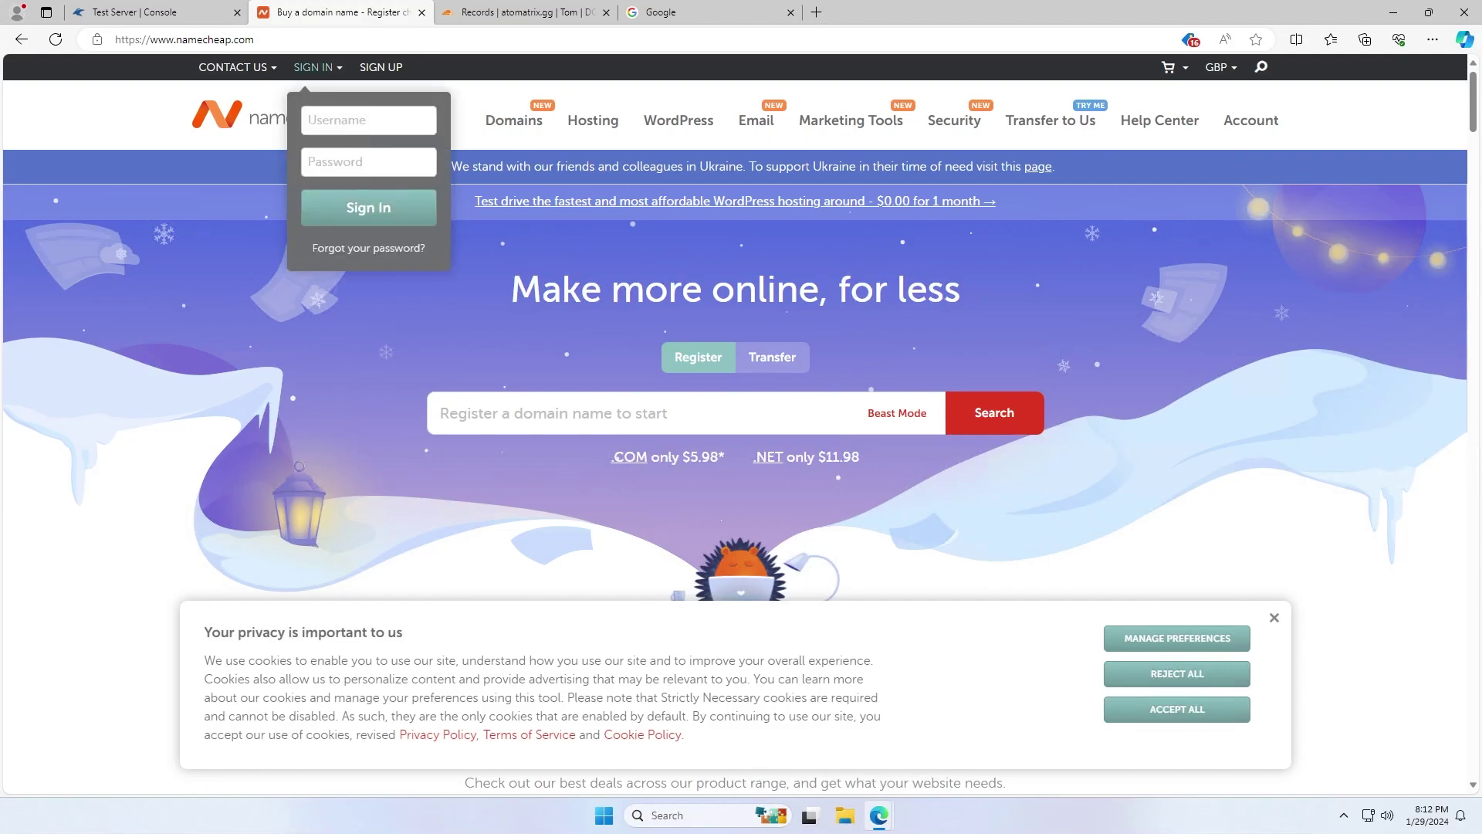
pyautogui.click(479, 413)
pyautogui.write('atomatrix')
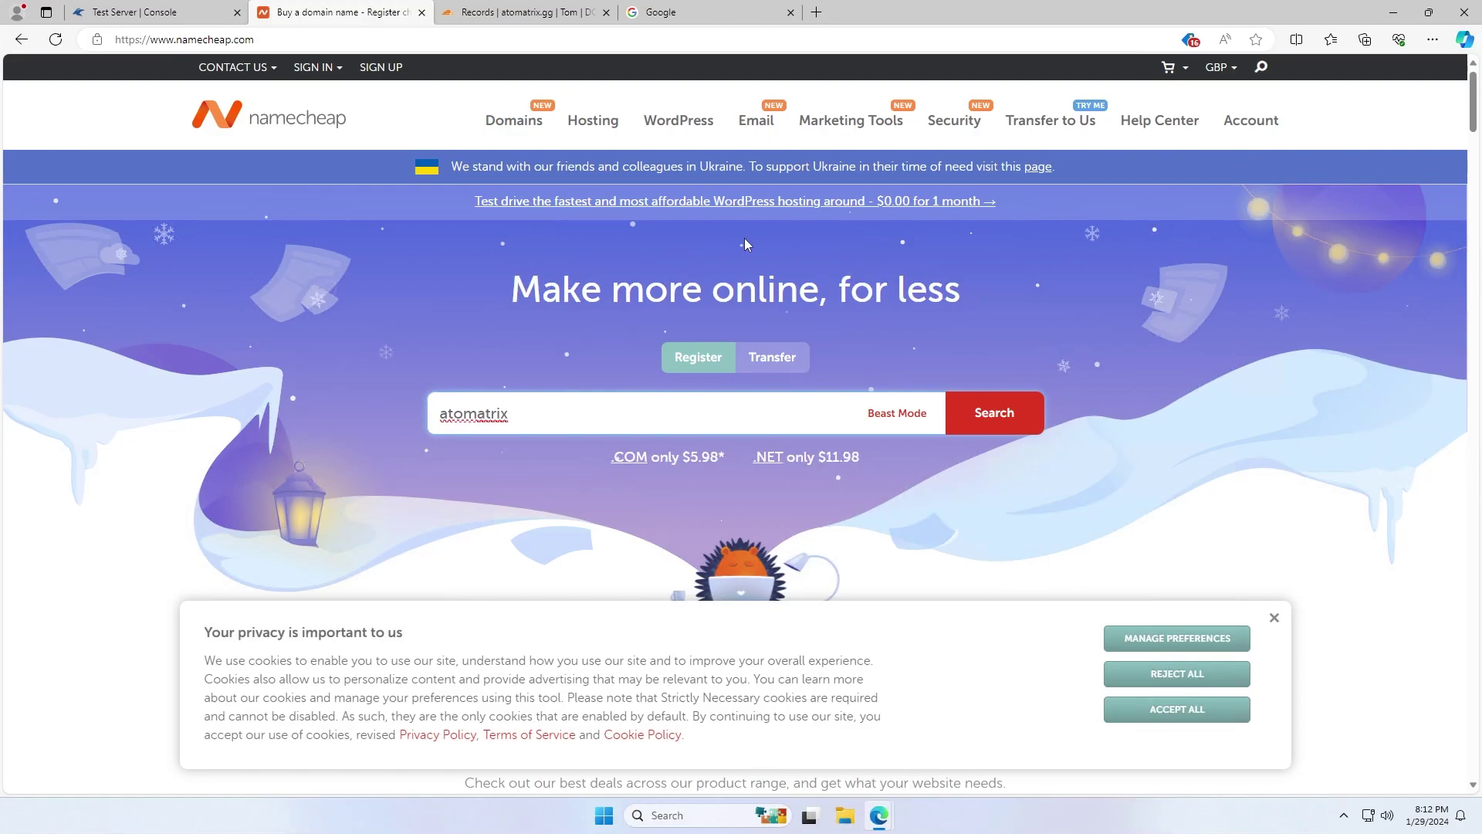
pyautogui.write('mc')
pyautogui.press('Return')
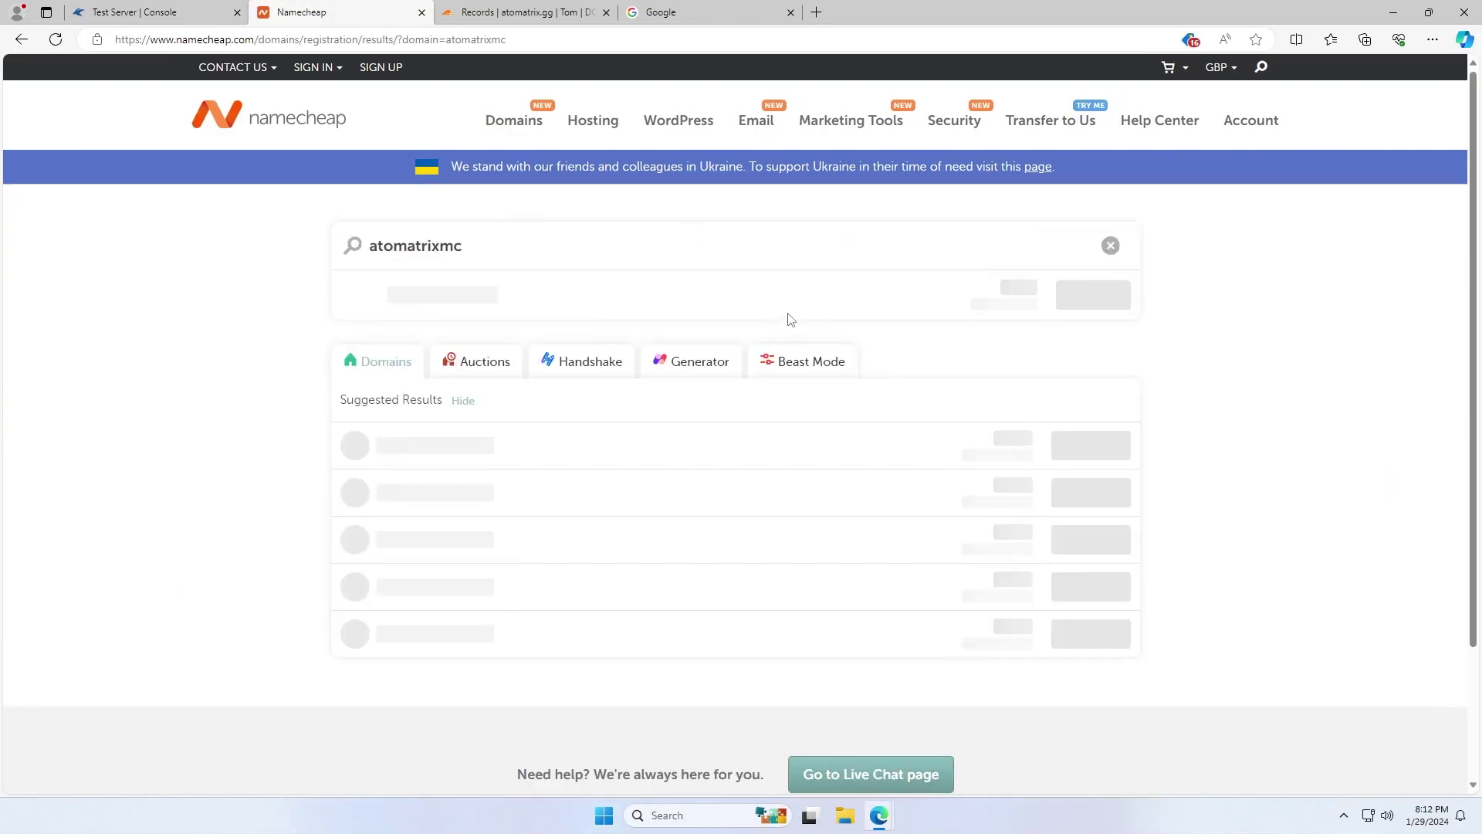
# - Review the atomatrixmc domain results, then return to Cloudflare's atomatrix.gg DNS records
pyautogui.scroll(-3, 281, 540)
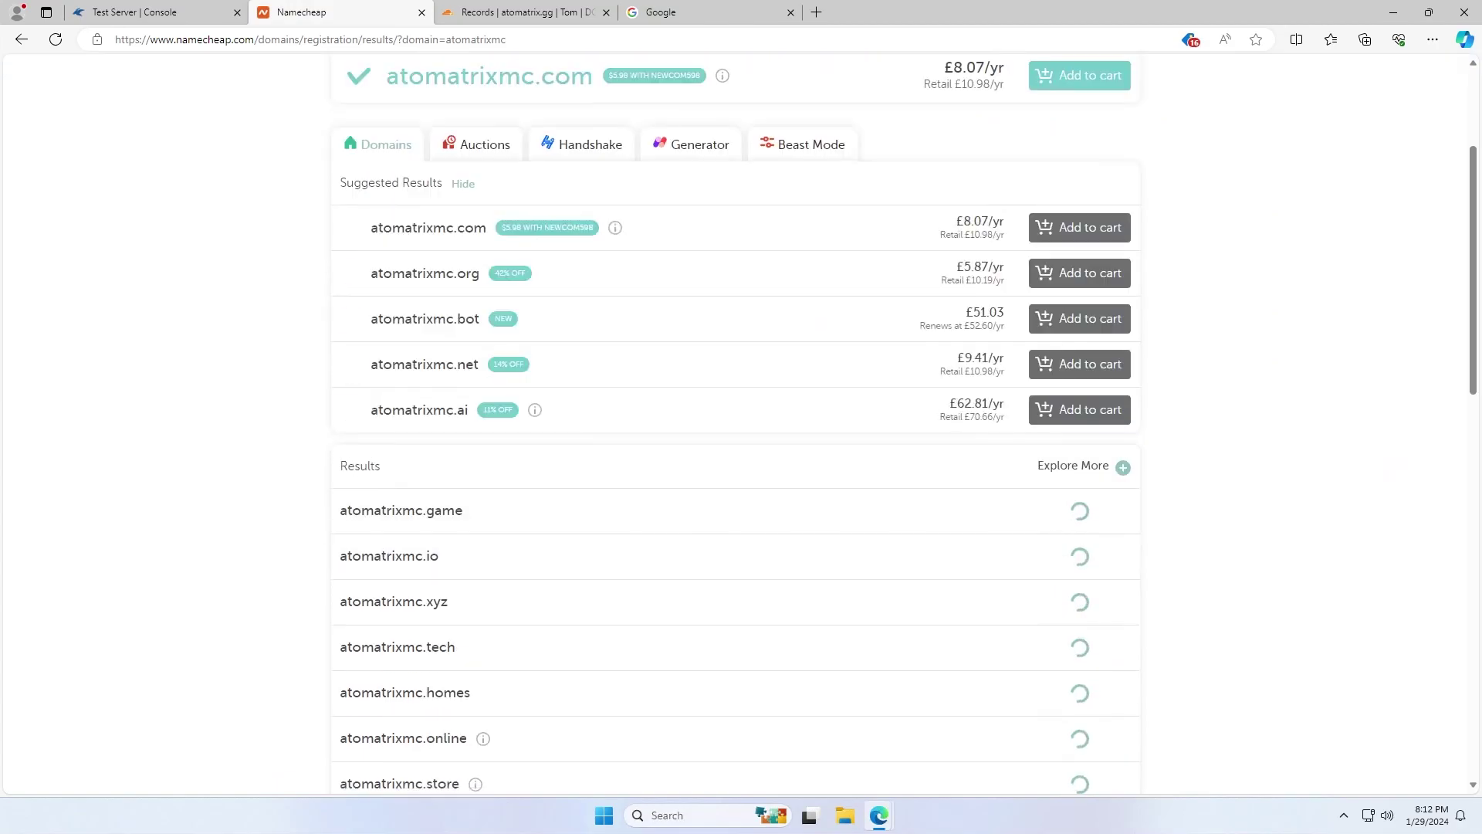
pyautogui.scroll(1, 394, 420)
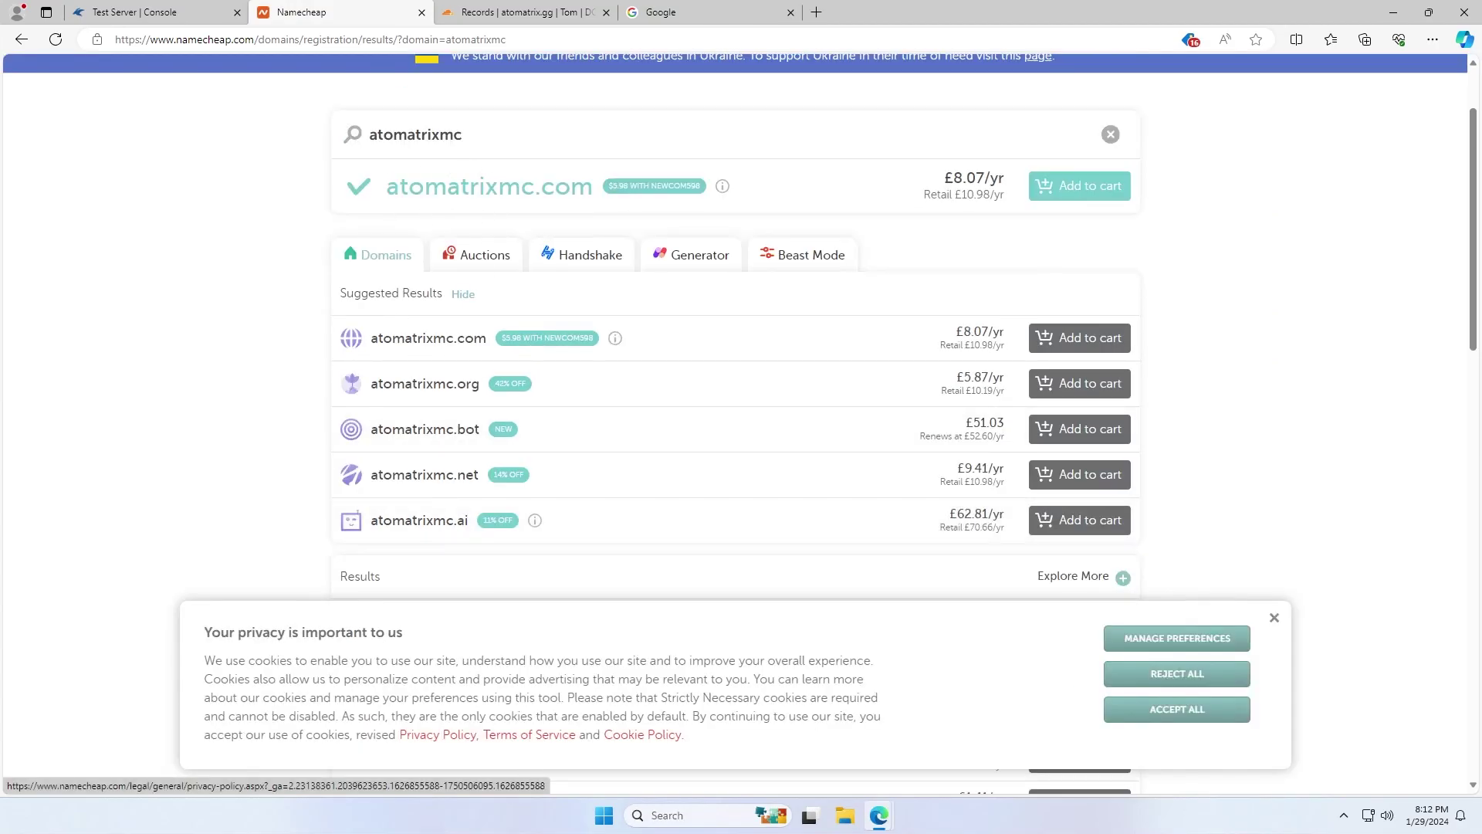
pyautogui.scroll(-4, 734, 386)
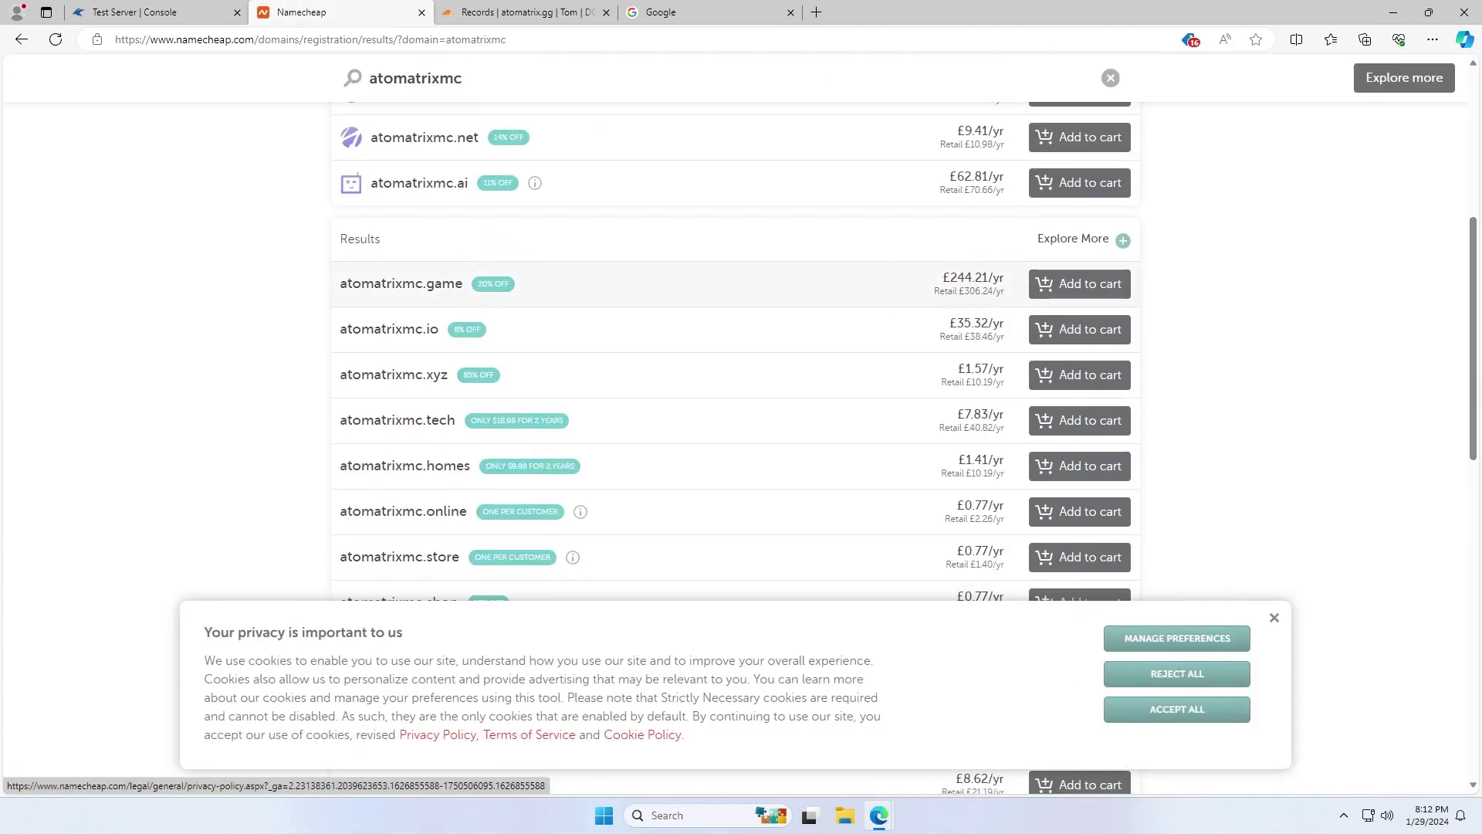
pyautogui.scroll(-4, 469, 398)
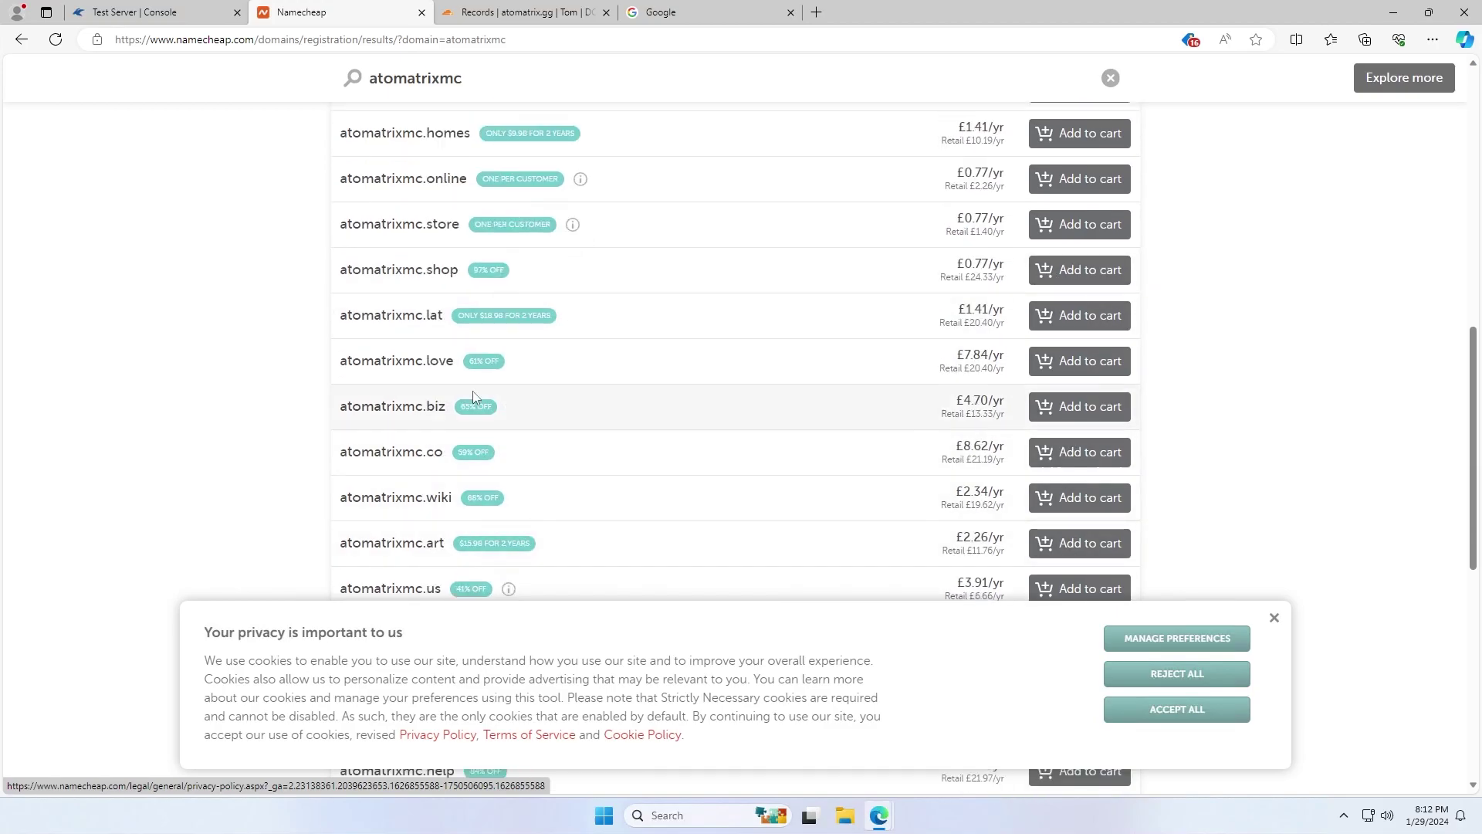
pyautogui.scroll(10, 850, 413)
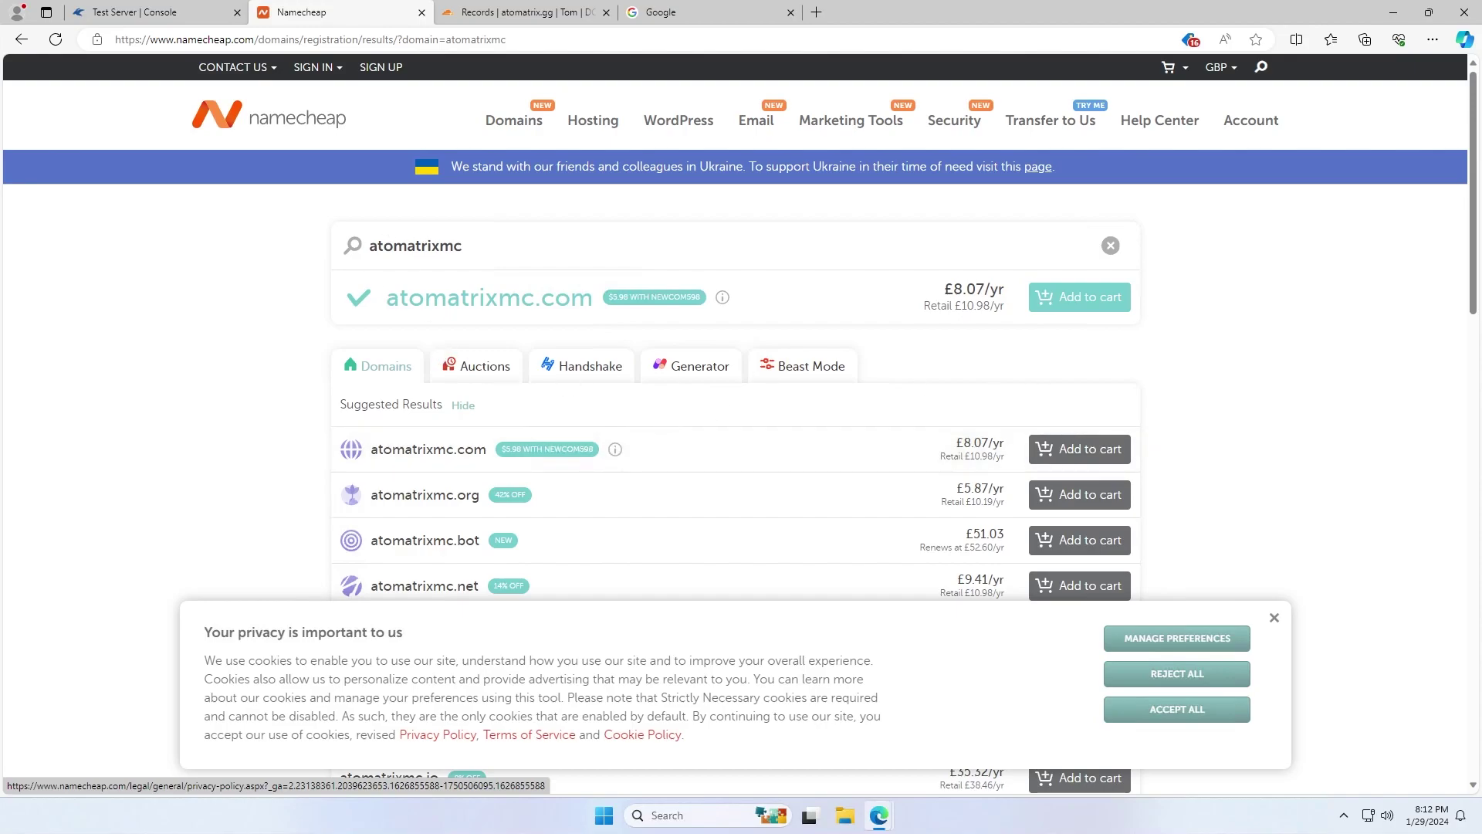
pyautogui.moveTo(600, 302); pyautogui.dragTo(386, 301)
pyautogui.click(454, 382)
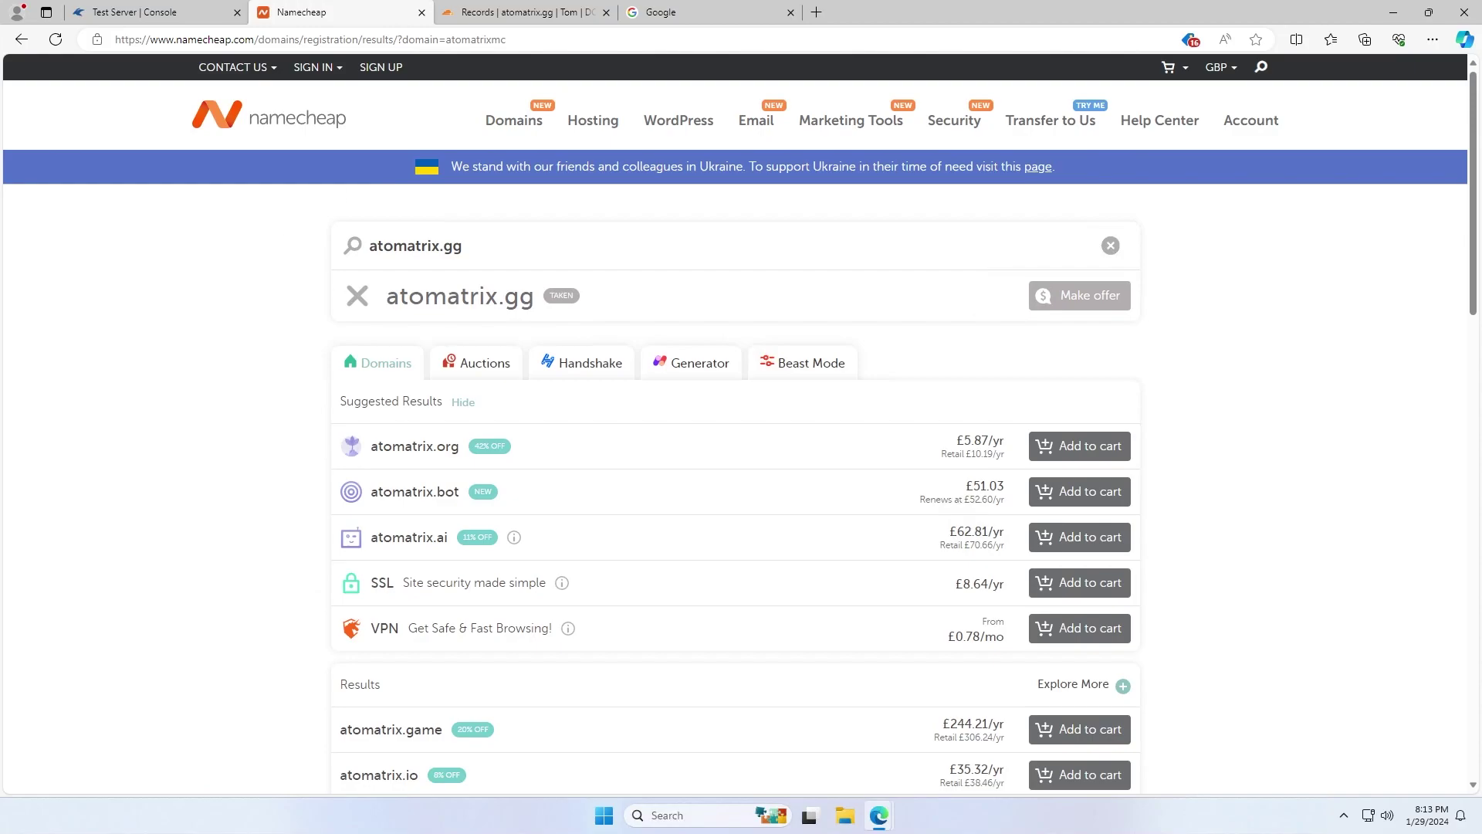
pyautogui.hotkey('ctrl', 'Tab')
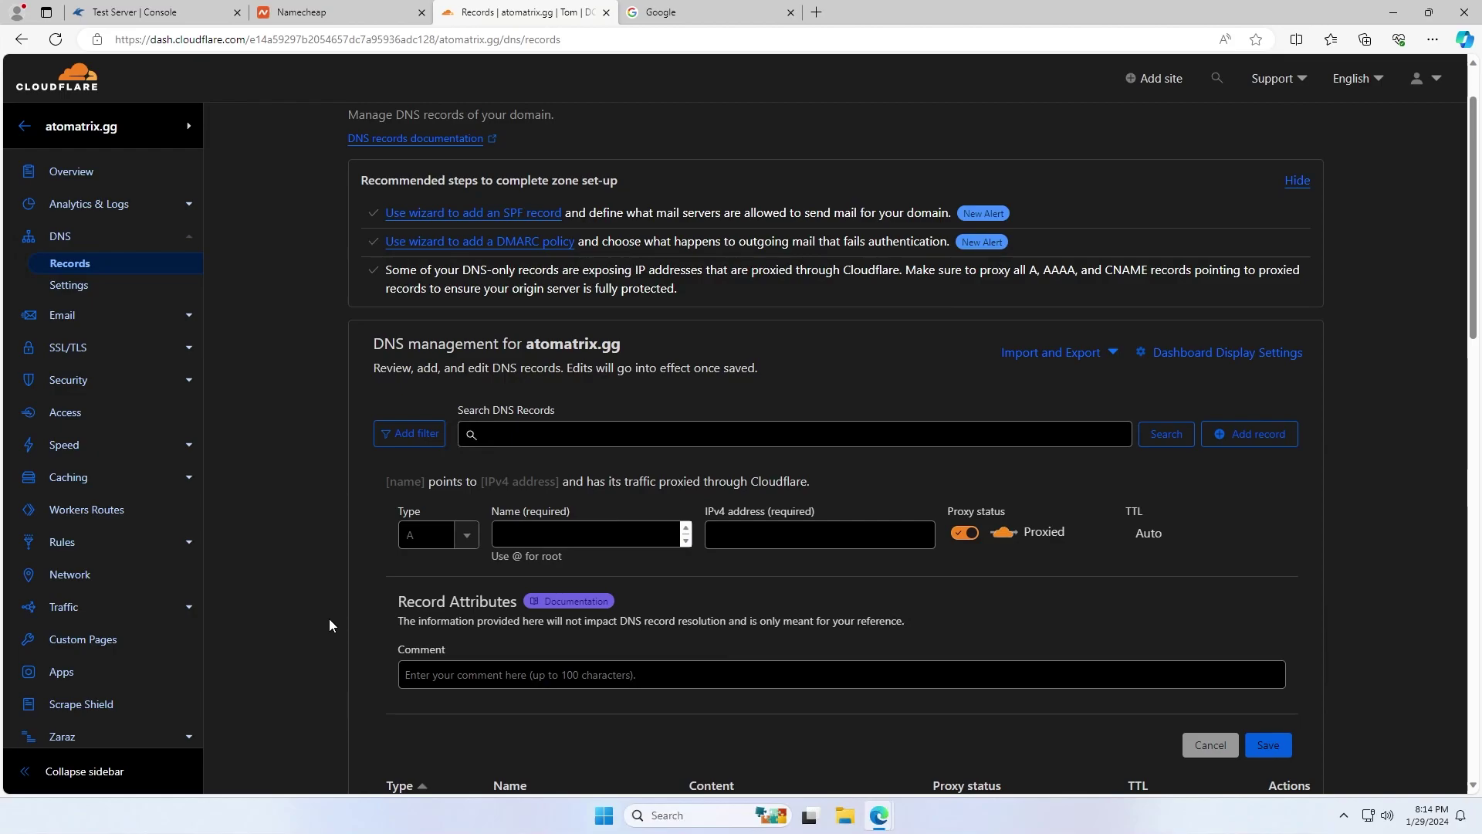
# - Save an A record named @ pointing to 51.254.236.148, stripping the :25565 port from the address
pyautogui.click(1266, 434)
pyautogui.press('Tab')
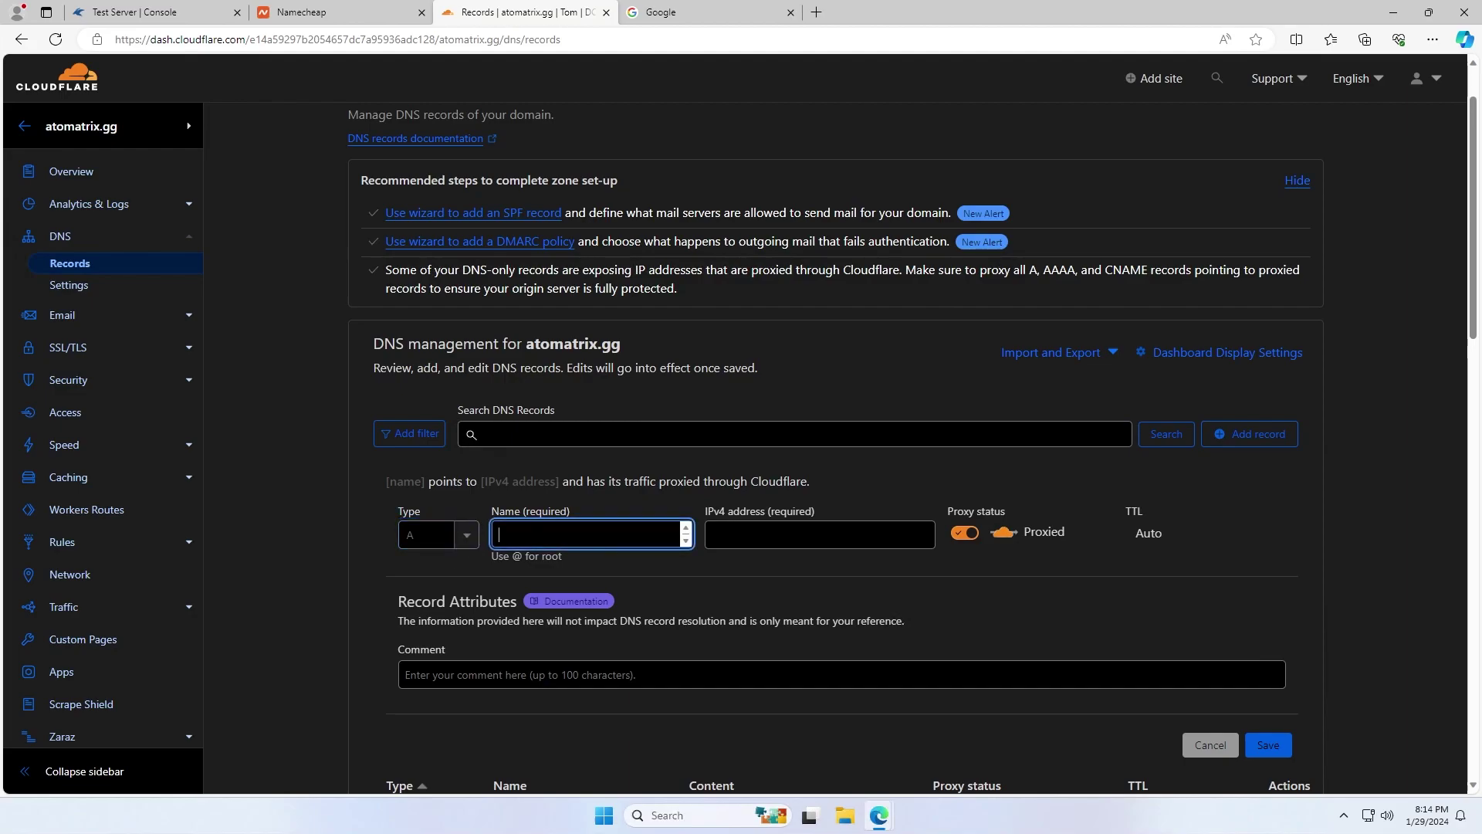
pyautogui.write('@')
pyautogui.hotkey('ctrl', 'a')
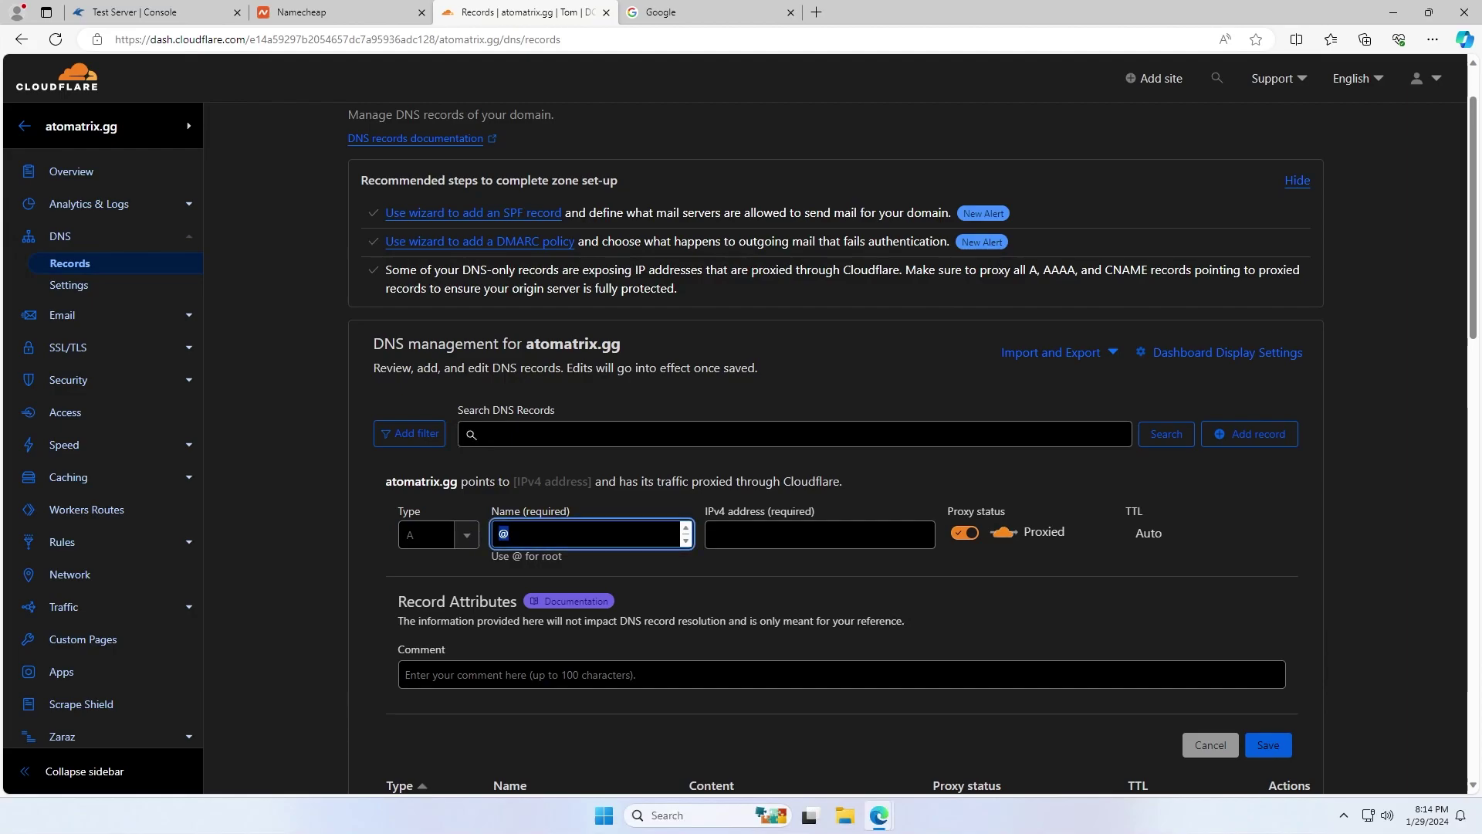
pyautogui.press('Tab')
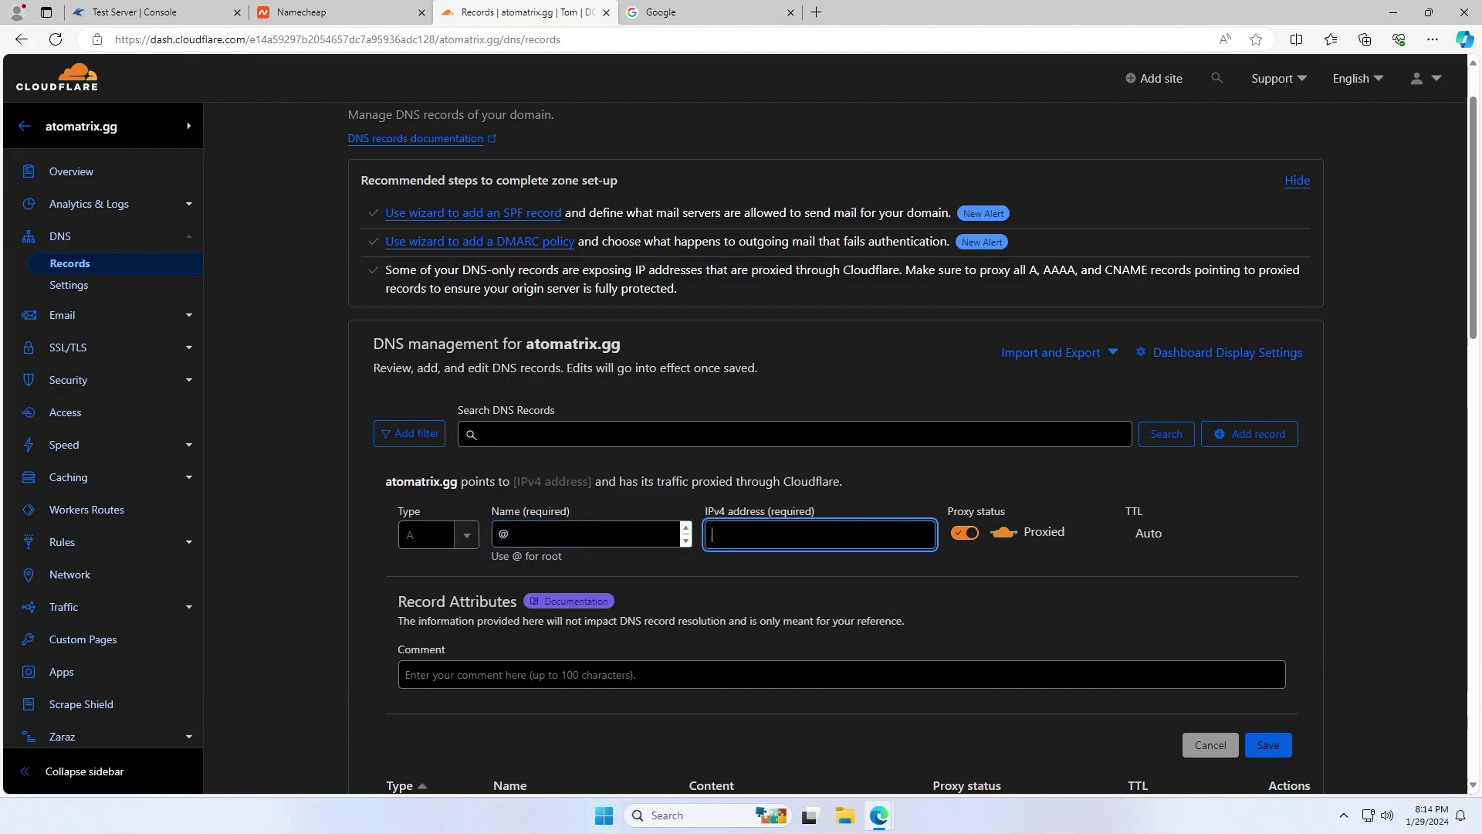
pyautogui.click(136, 11)
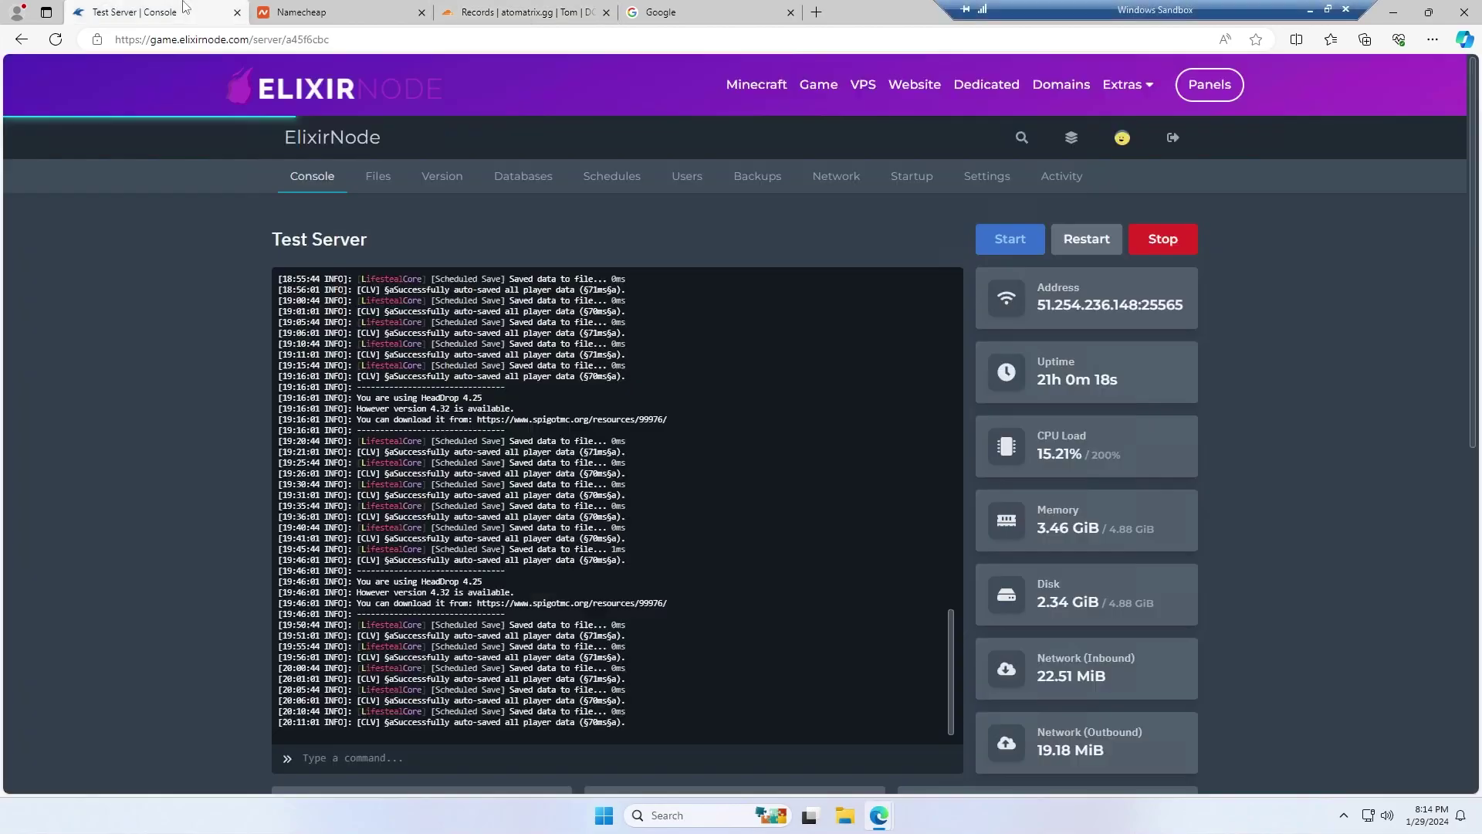
pyautogui.click(1074, 322)
pyautogui.click(525, 11)
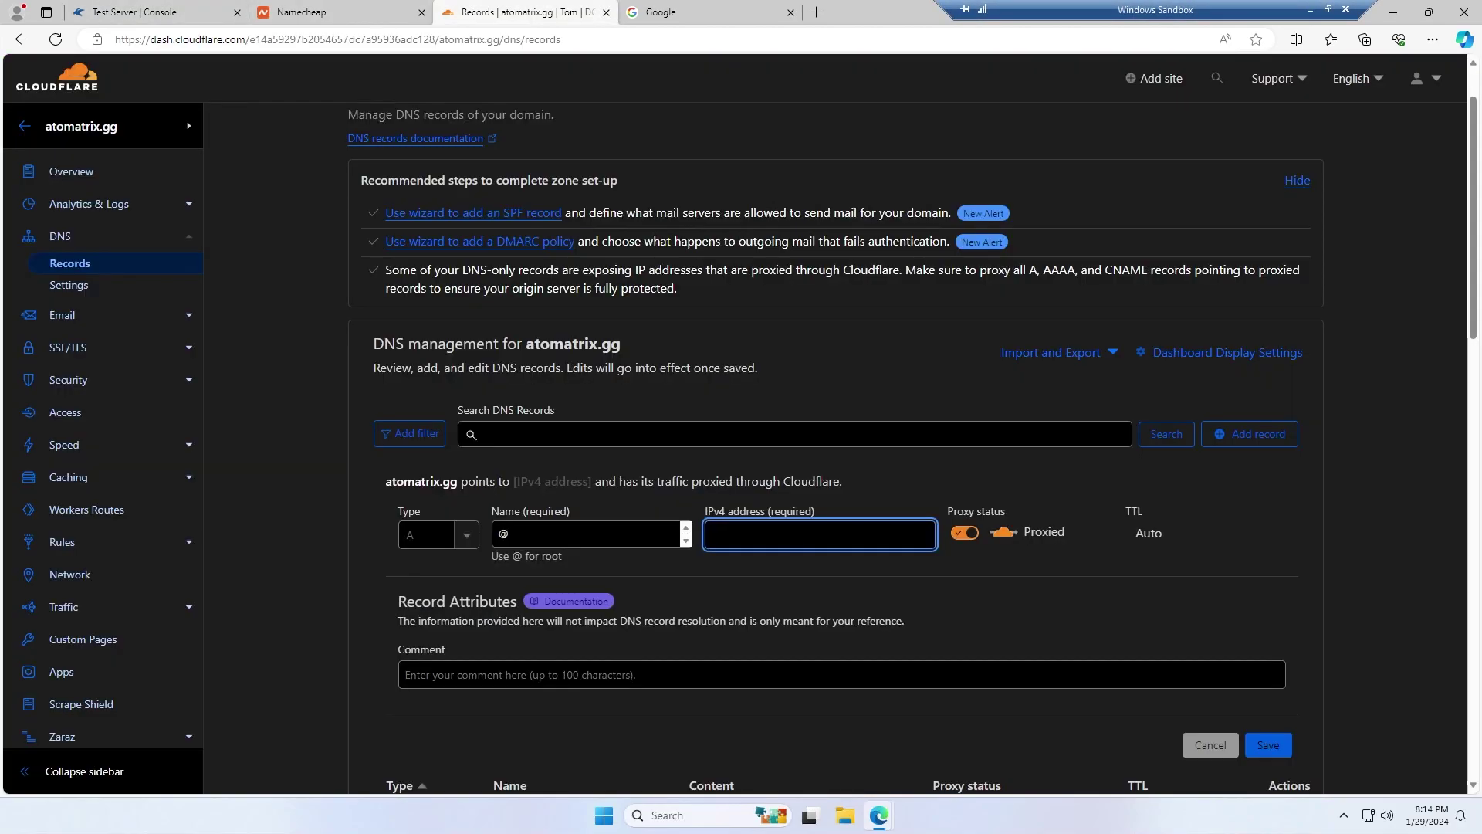
pyautogui.hotkey('ctrl', 'v')
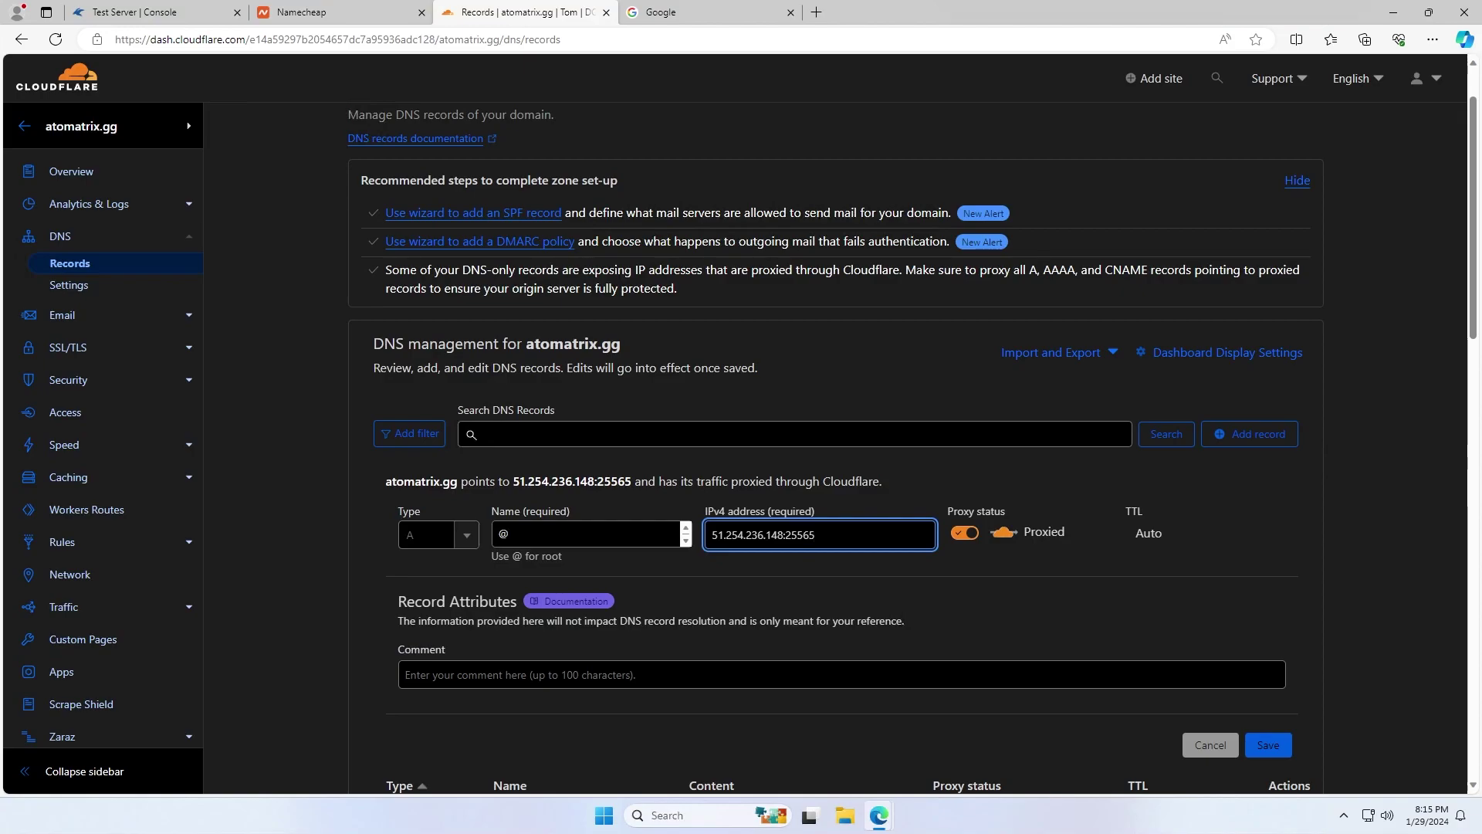
pyautogui.hotkey('shift', 'Left')
pyautogui.hotkey('shift', 'Left')
pyautogui.hotkey('shift', 'Left')
pyautogui.hotkey('shift', 'Left')
pyautogui.hotkey('shift', 'Left')
pyautogui.press('BackSpace')
pyautogui.press('BackSpace')
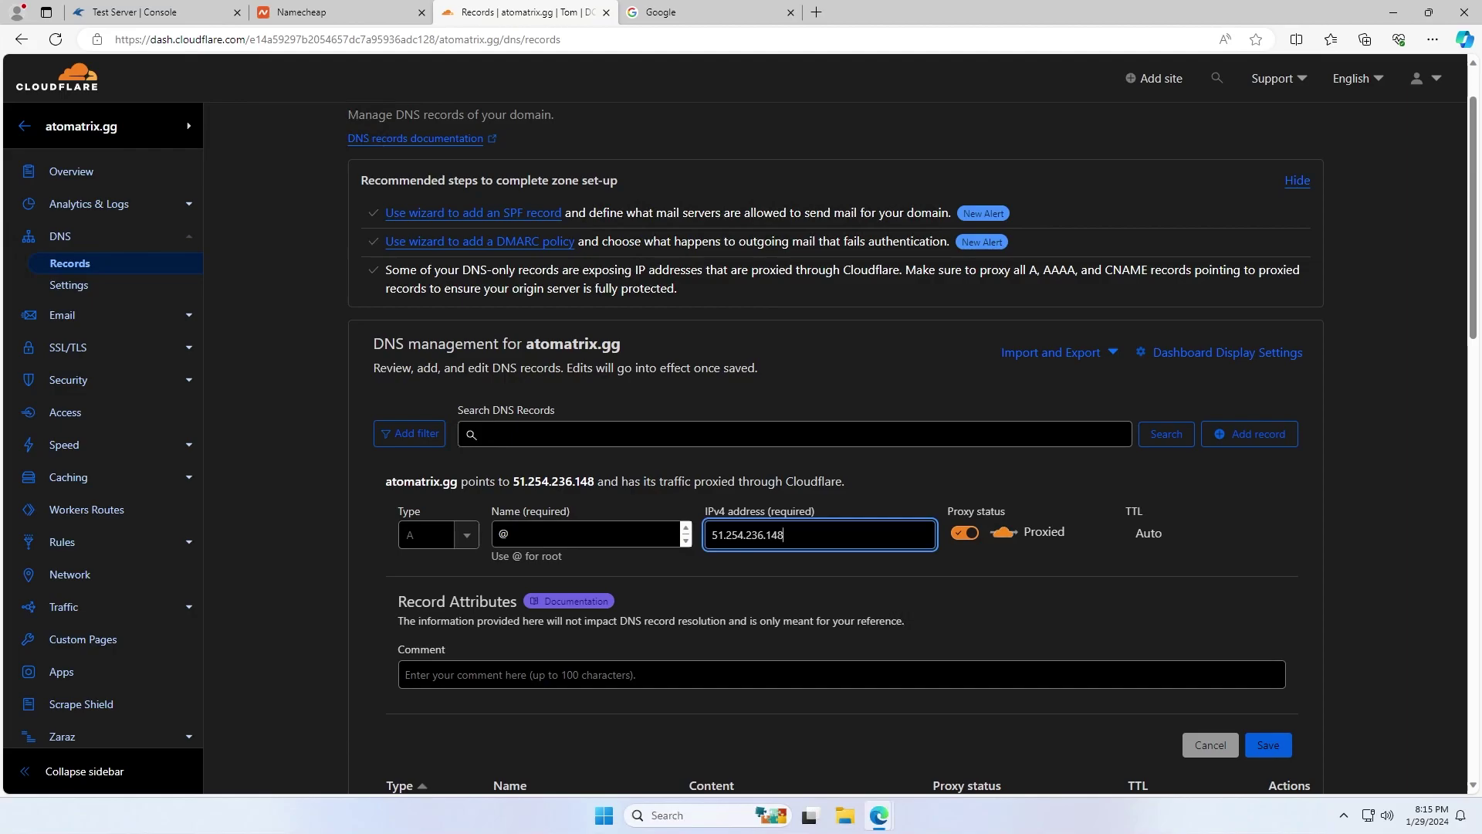
pyautogui.press('Return')
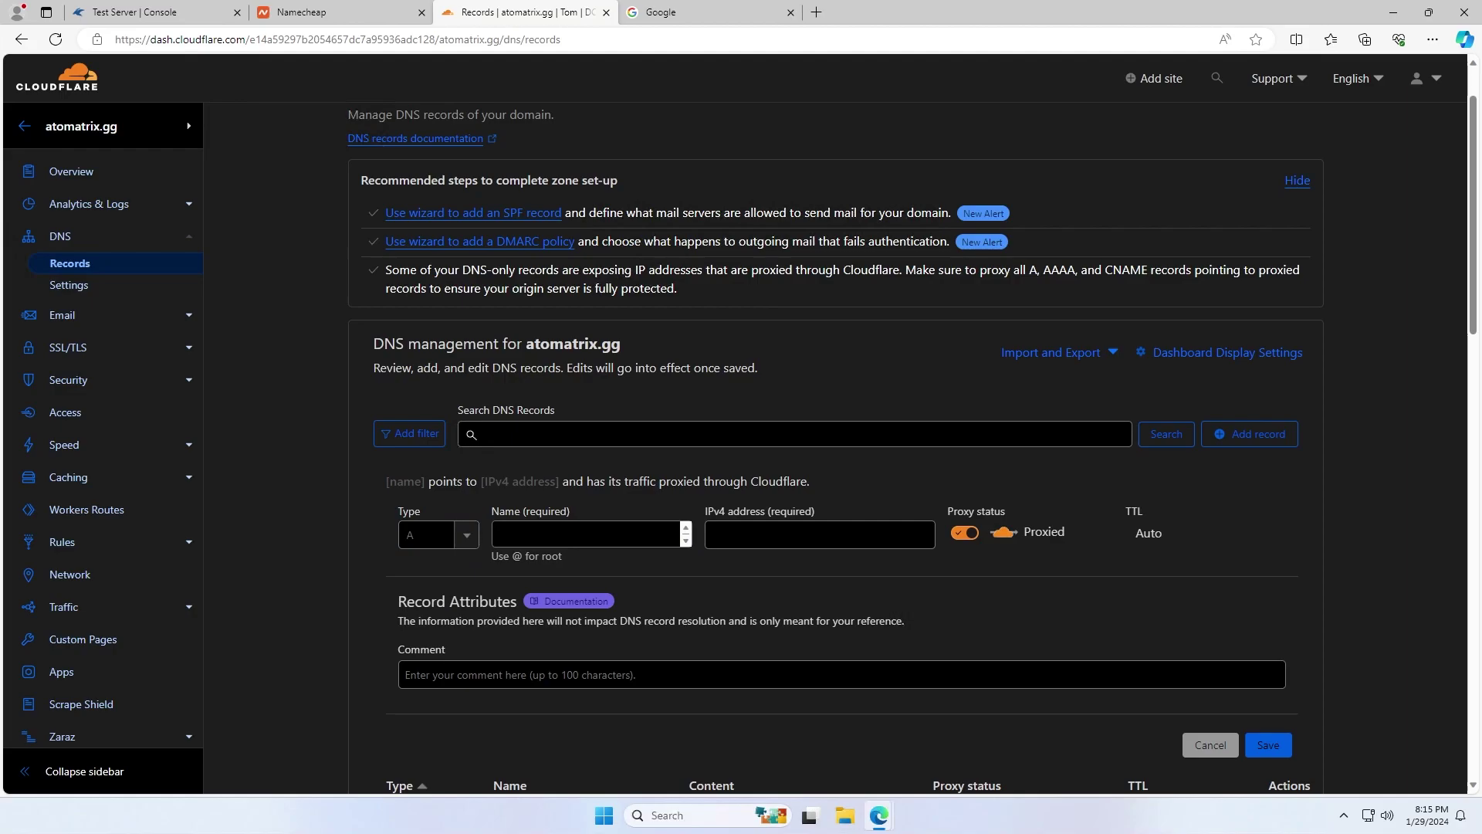
# - Start an SRV record named @ with service _minecraft over TCP
pyautogui.click(467, 534)
pyautogui.scroll(-3, 446, 647)
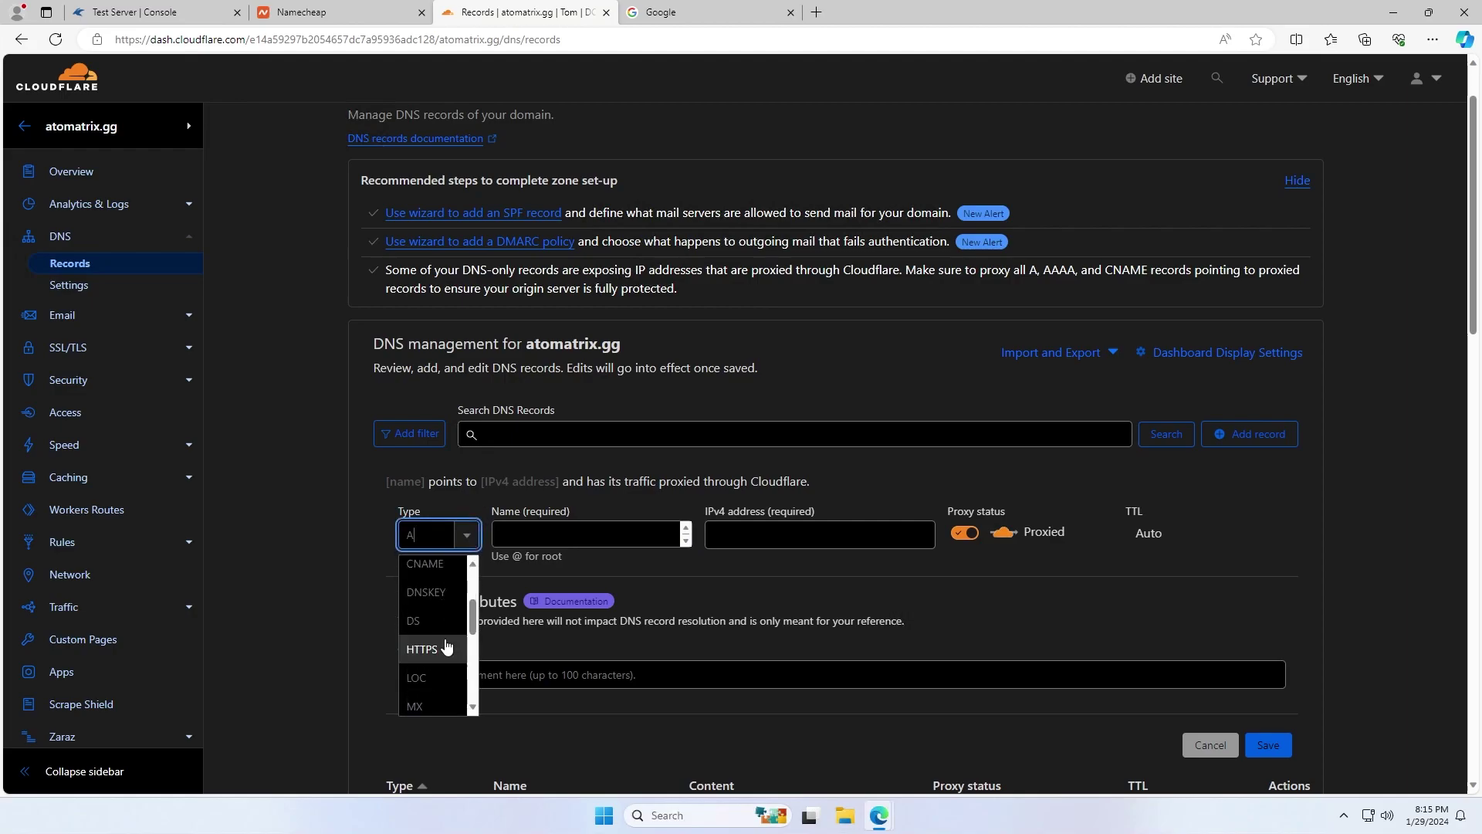
pyautogui.scroll(-3, 446, 647)
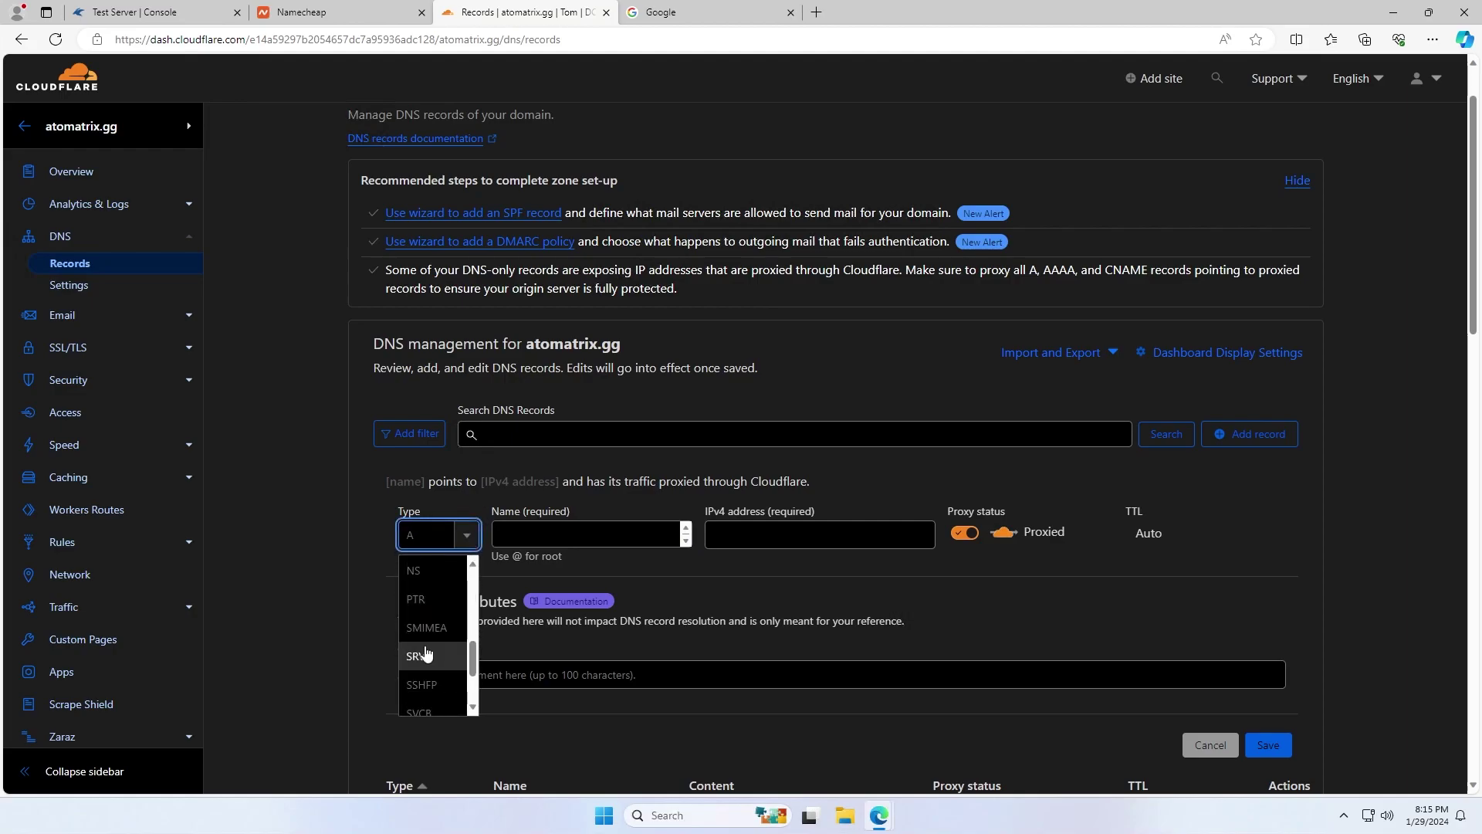
pyautogui.click(426, 654)
pyautogui.click(498, 534)
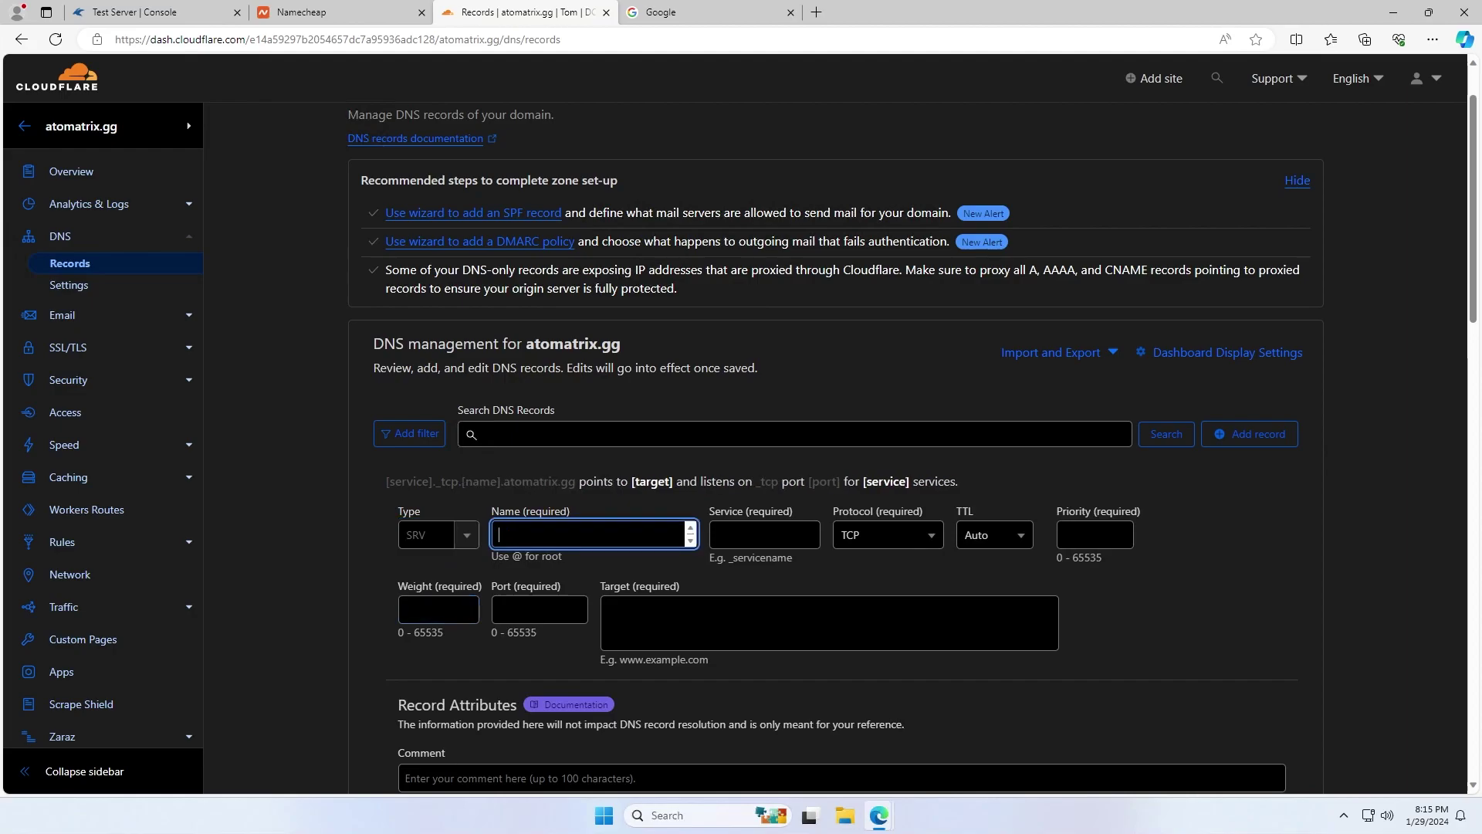
pyautogui.write('@')
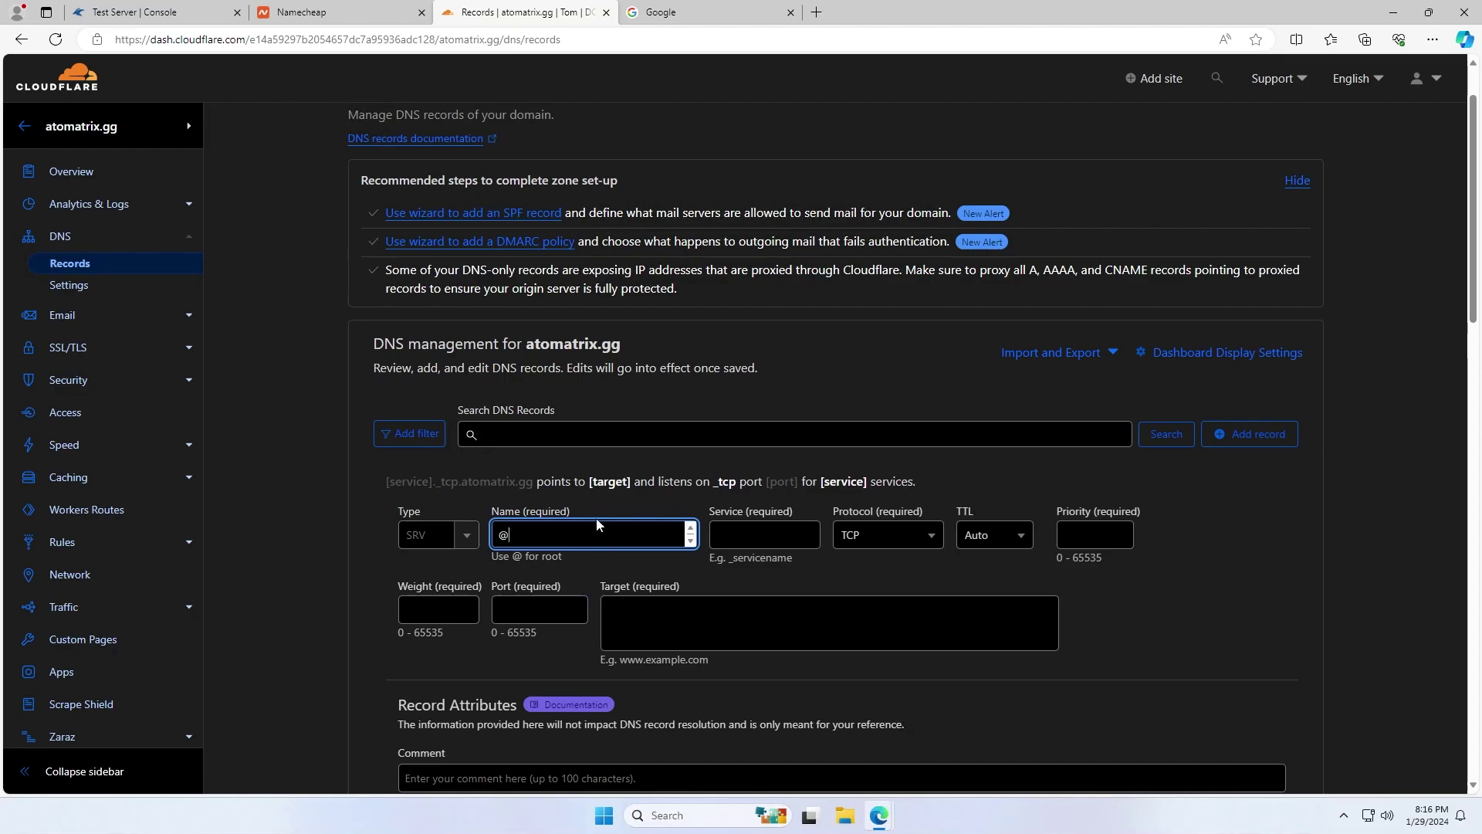
pyautogui.click(718, 535)
pyautogui.write('_minecraft')
pyautogui.click(853, 563)
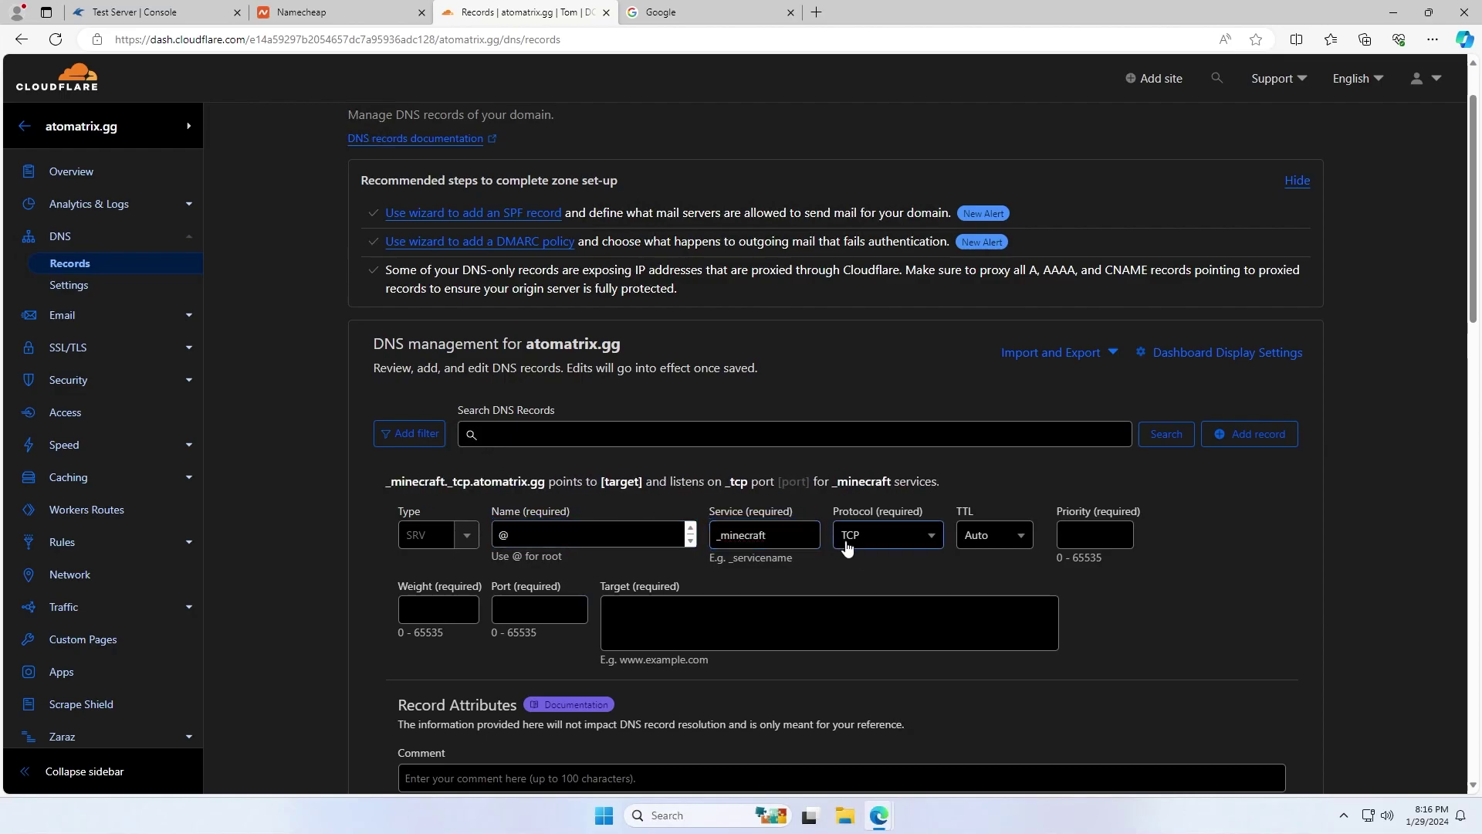
pyautogui.click(906, 538)
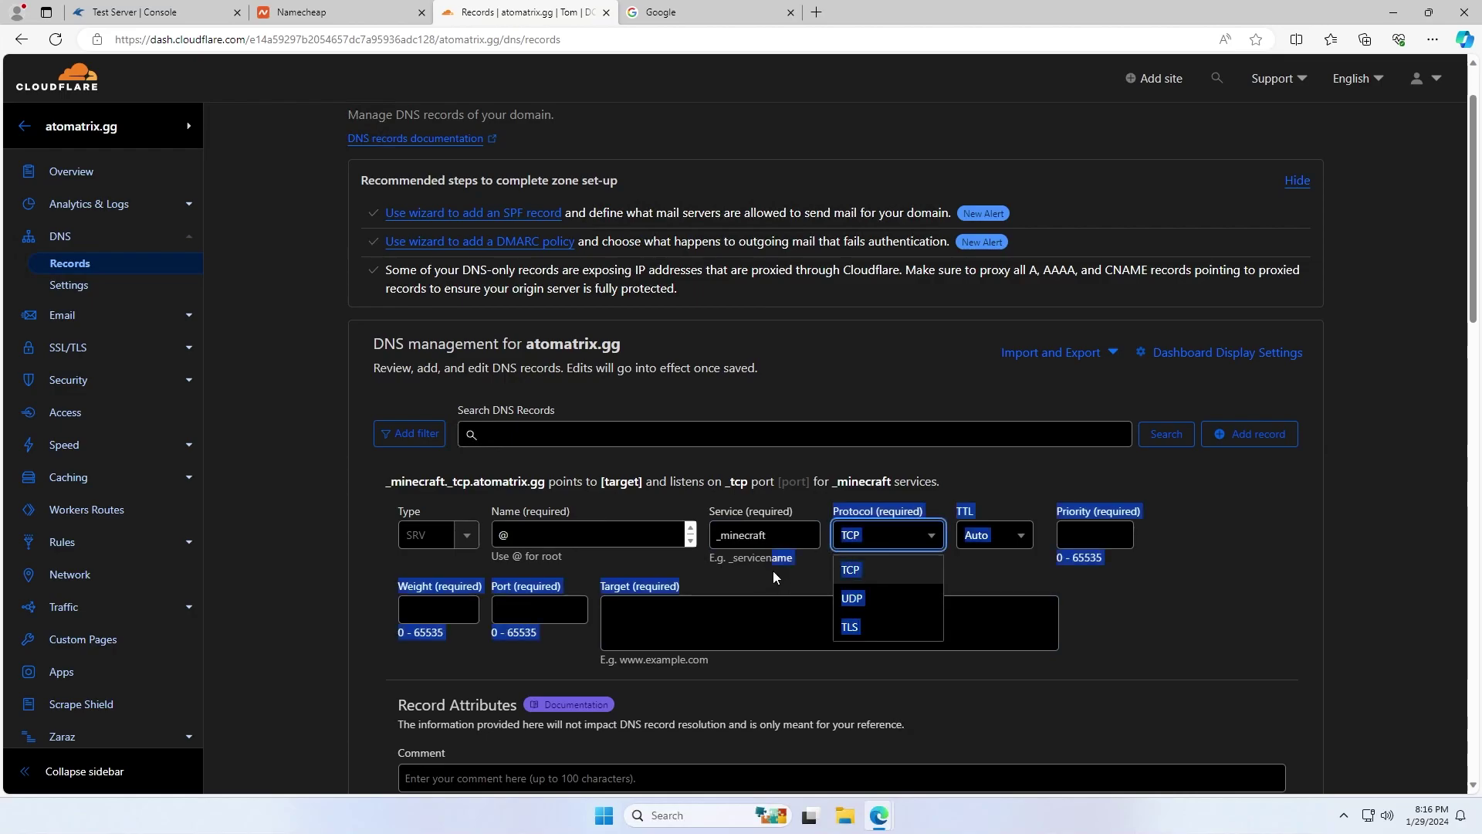
pyautogui.click(718, 632)
pyautogui.write('_tcp')
pyautogui.hotkey('ctrl', 'a')
pyautogui.press('BackSpace')
# - Set the SRV record's priority to 0, weight 5 and port 25565
pyautogui.click(1118, 535)
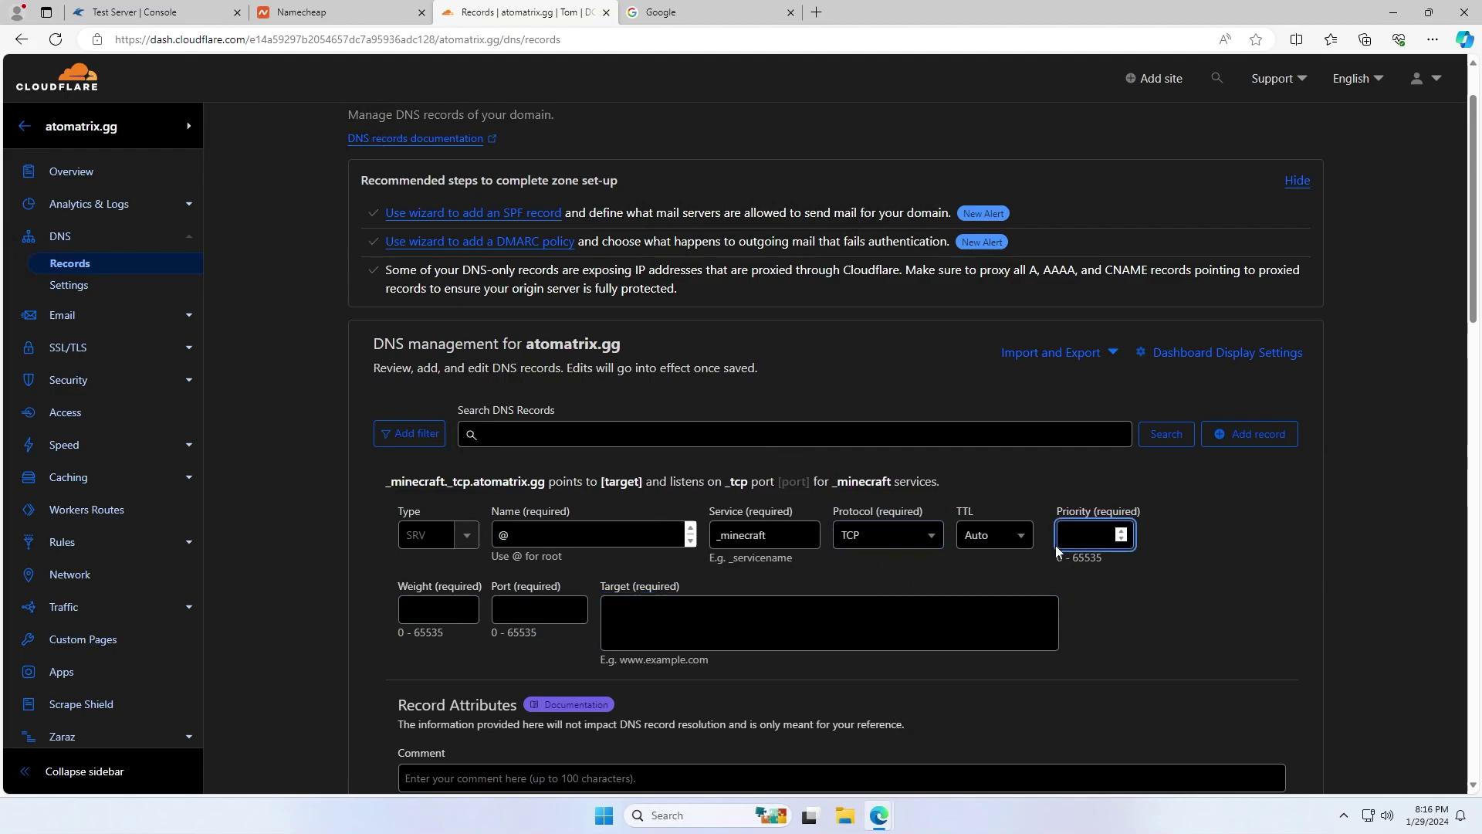
pyautogui.write('0')
pyautogui.click(462, 621)
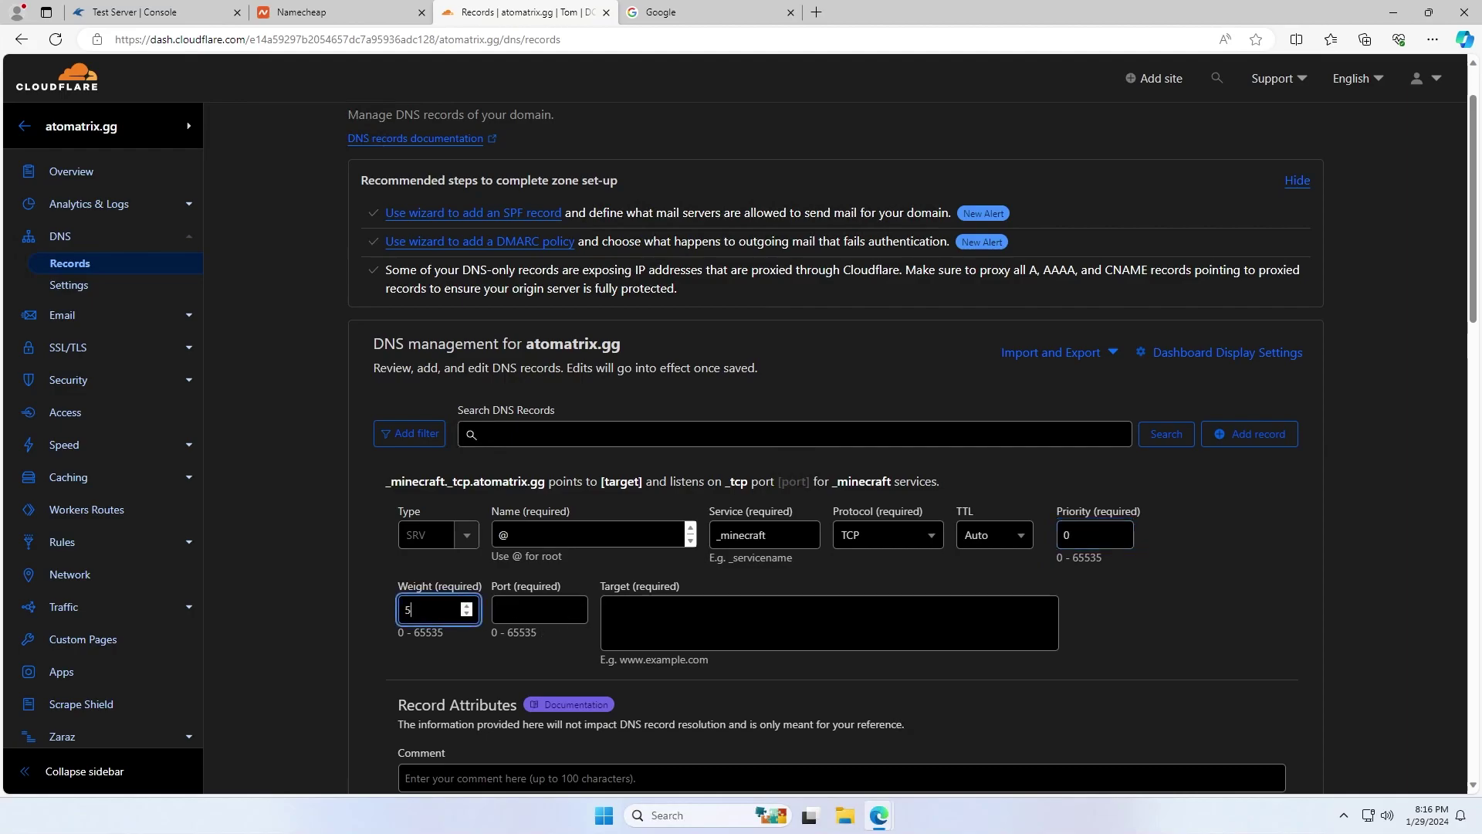
pyautogui.write('5')
pyautogui.press('Tab')
pyautogui.click(135, 12)
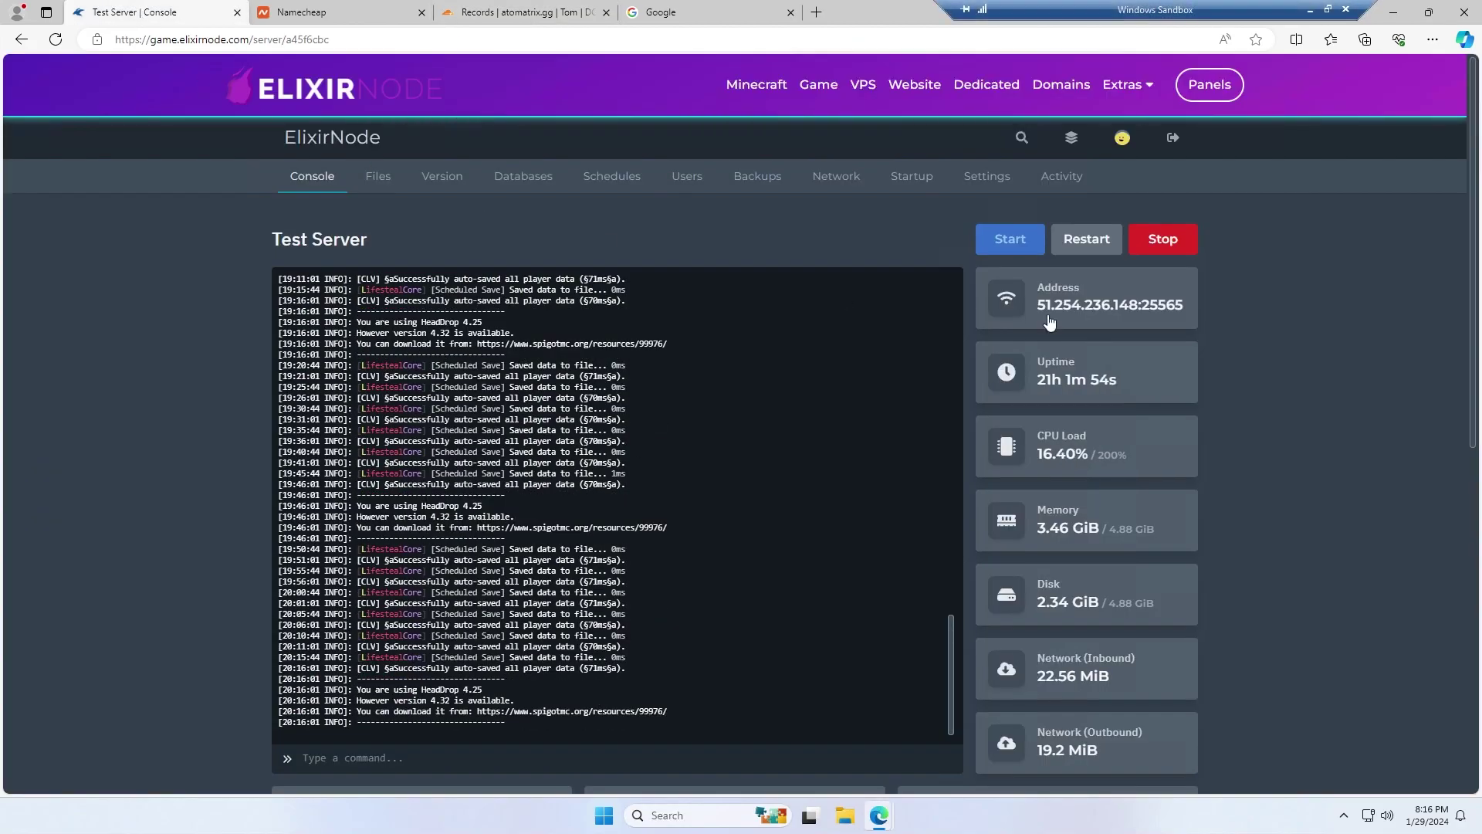
pyautogui.click(1129, 313)
pyautogui.click(510, 12)
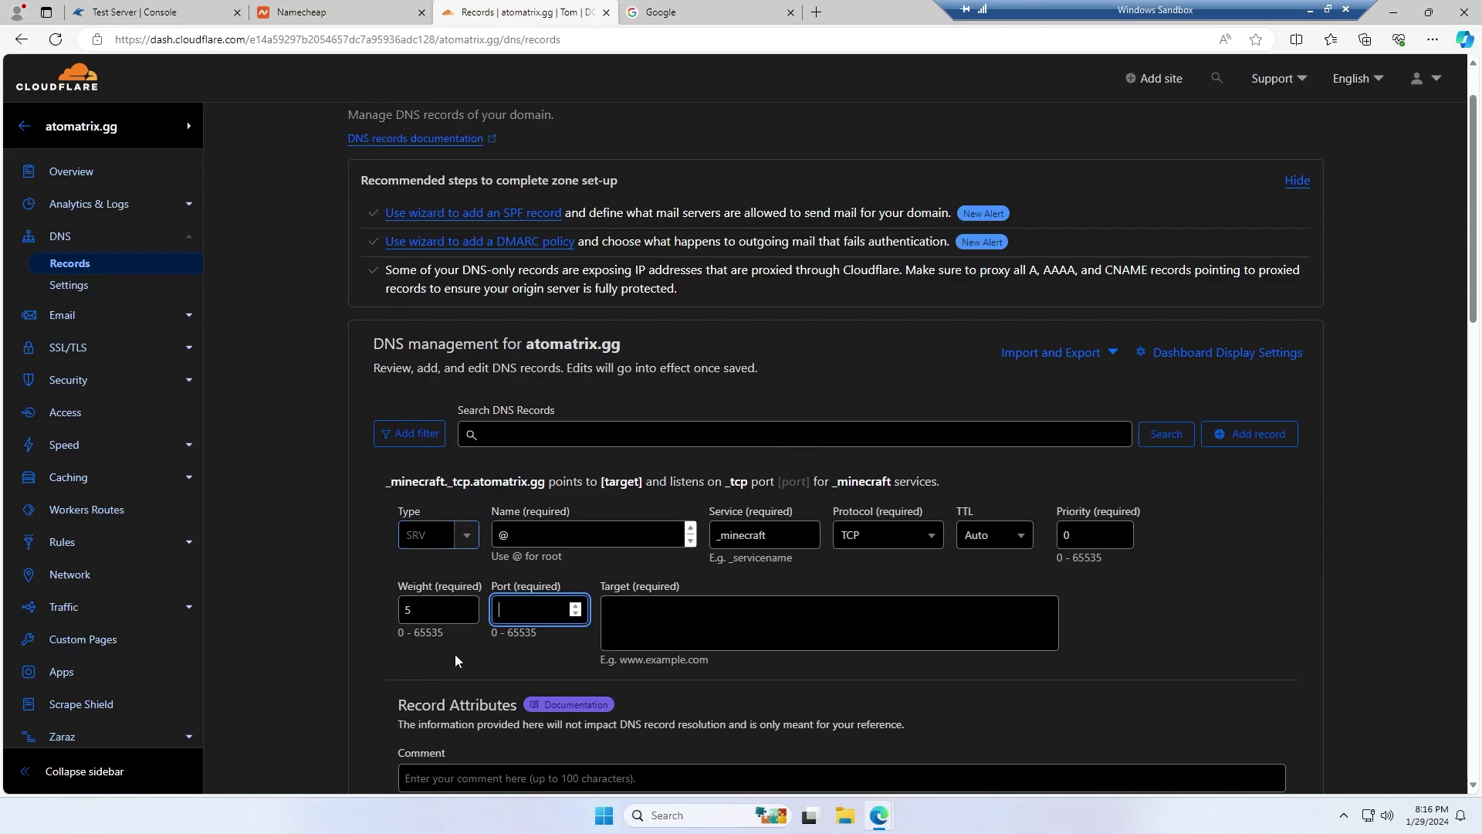
pyautogui.hotkey('ctrl', 'v')
pyautogui.hotkey('ctrl', 'a')
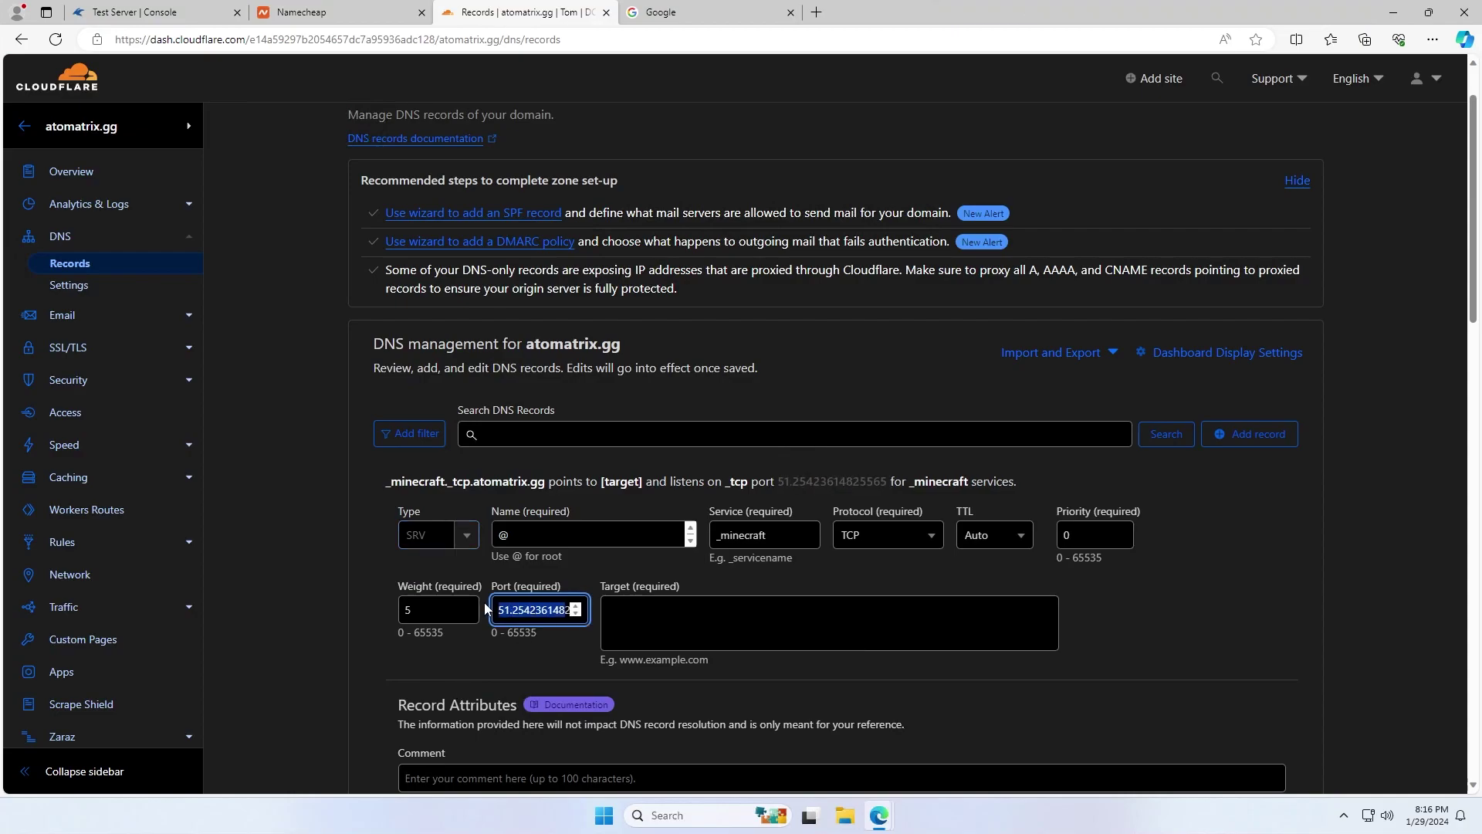
pyautogui.write('25565')
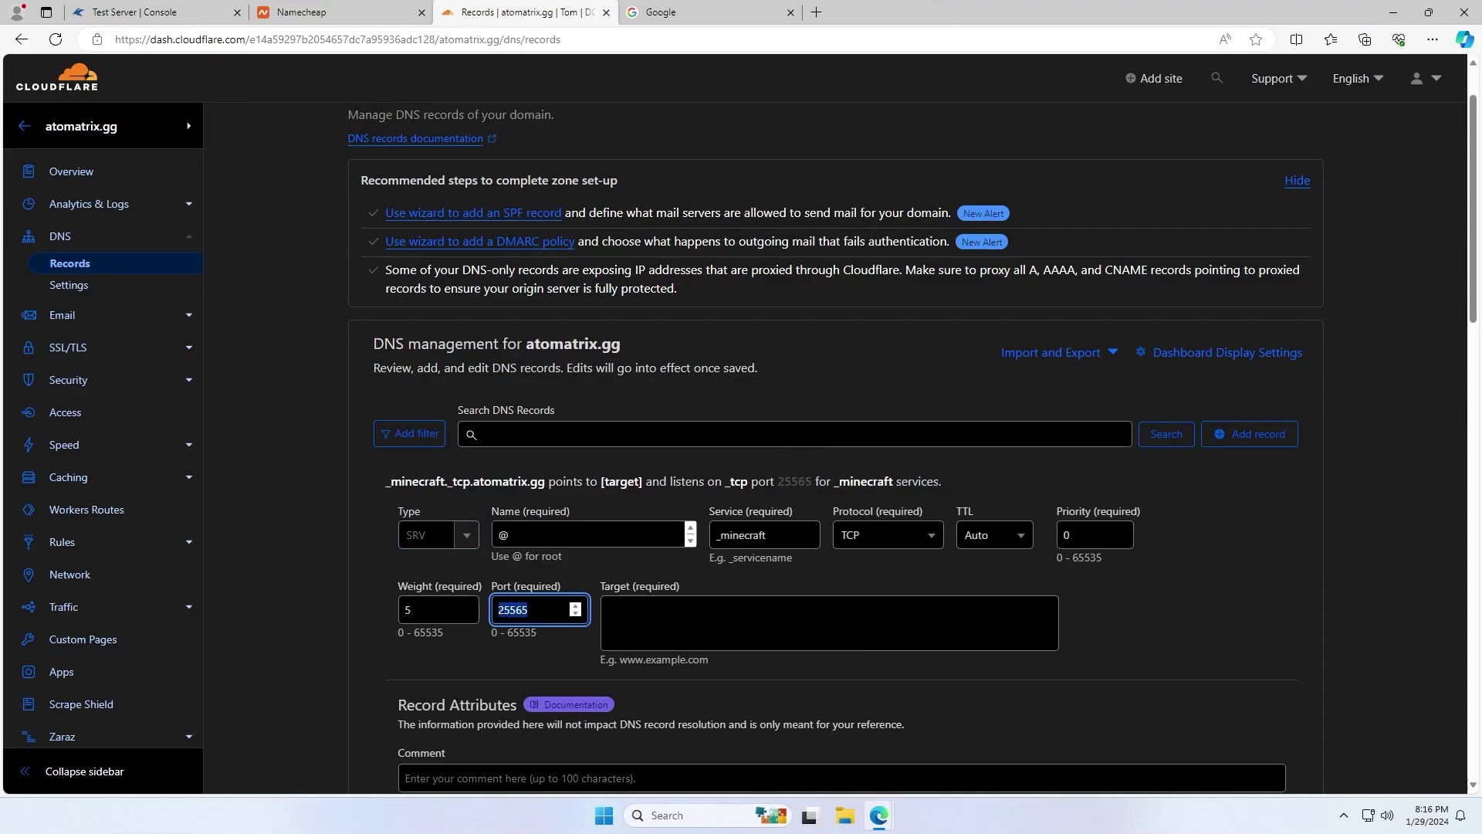
# - Target atomatrix.gg, keep TTL on Auto, and save the SRV record
pyautogui.click(610, 610)
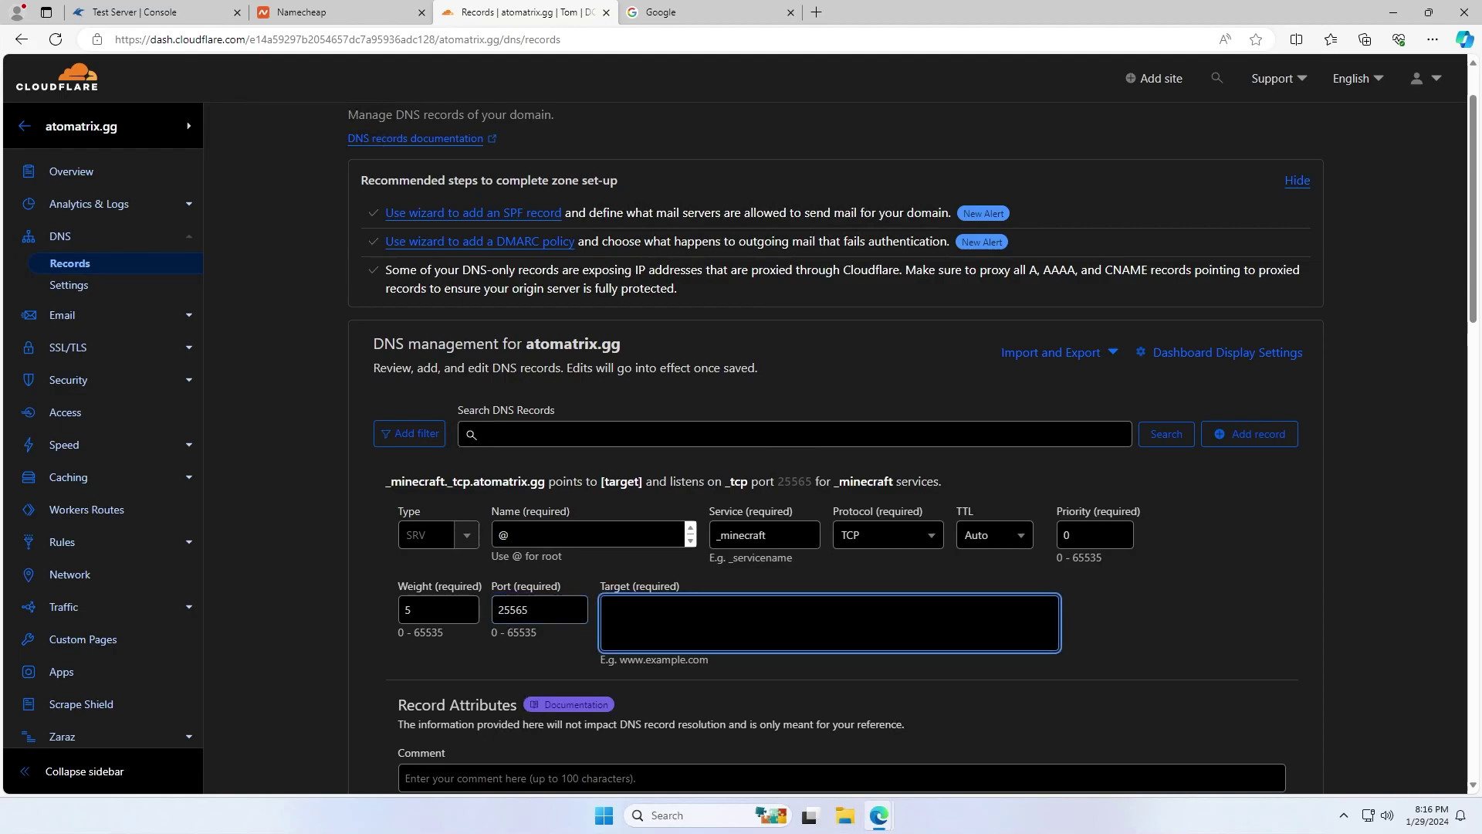
pyautogui.write('atomatrix.gg')
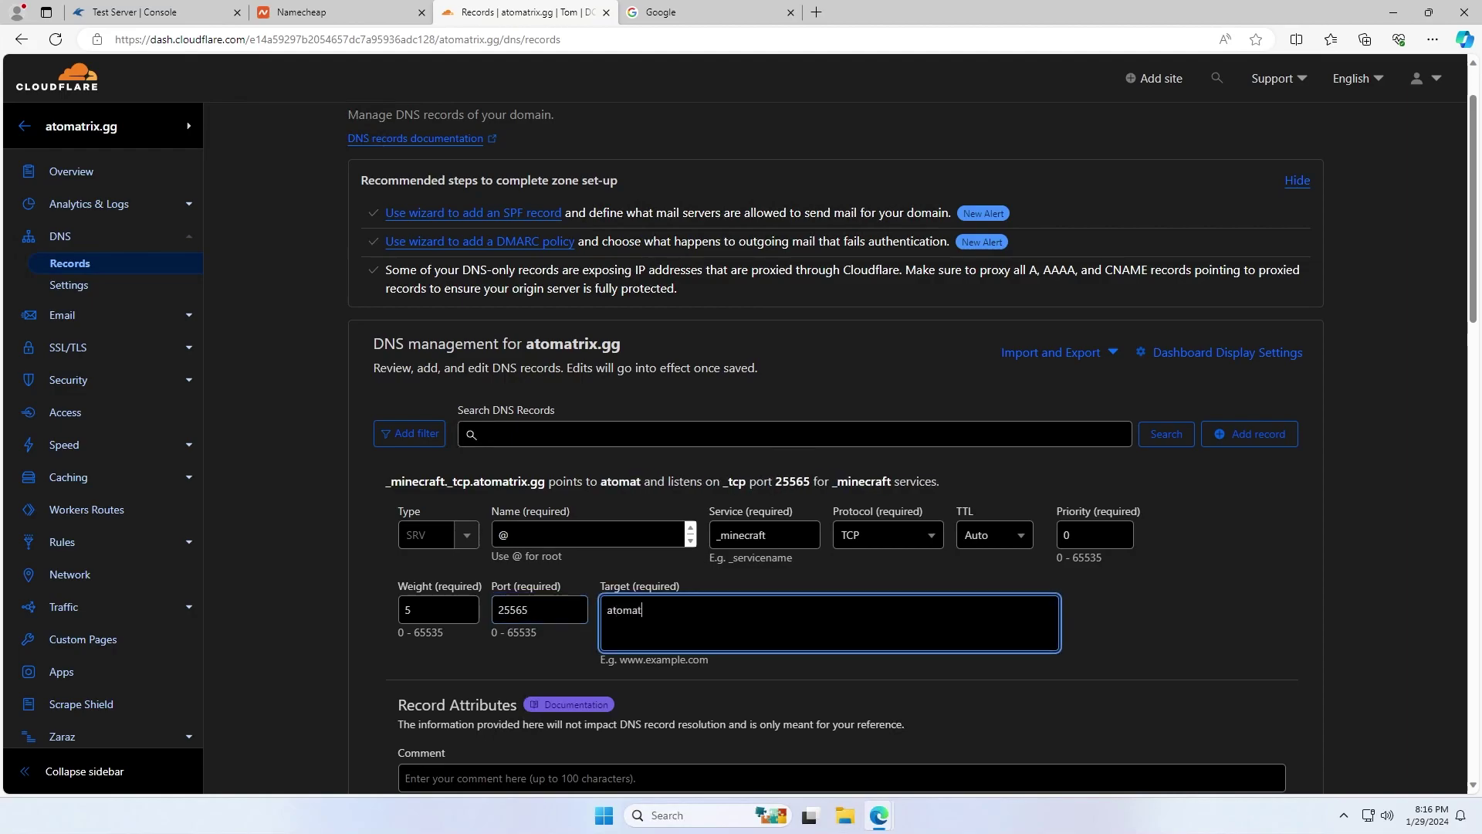
pyautogui.click(1003, 536)
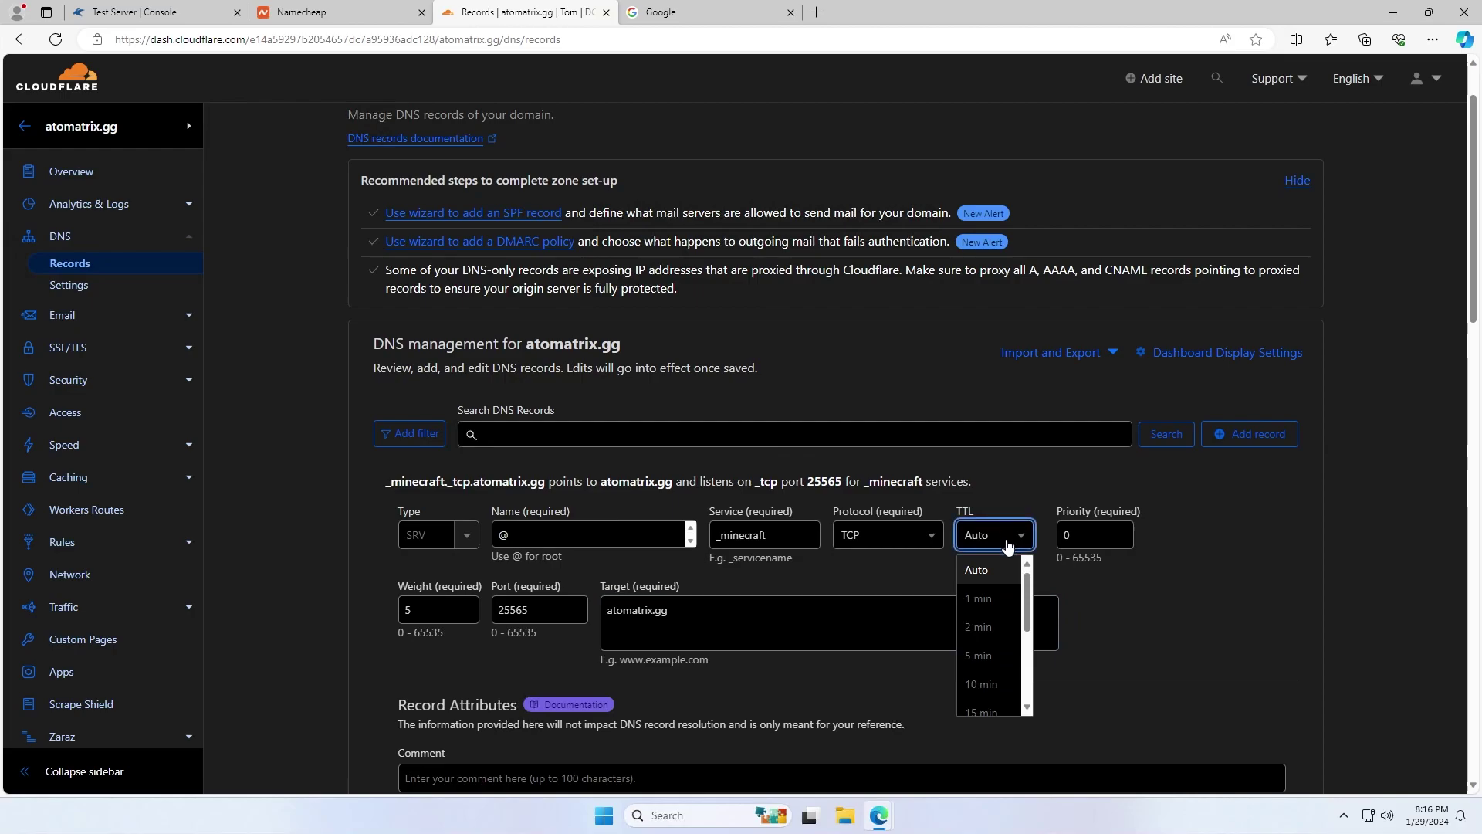
pyautogui.click(1009, 513)
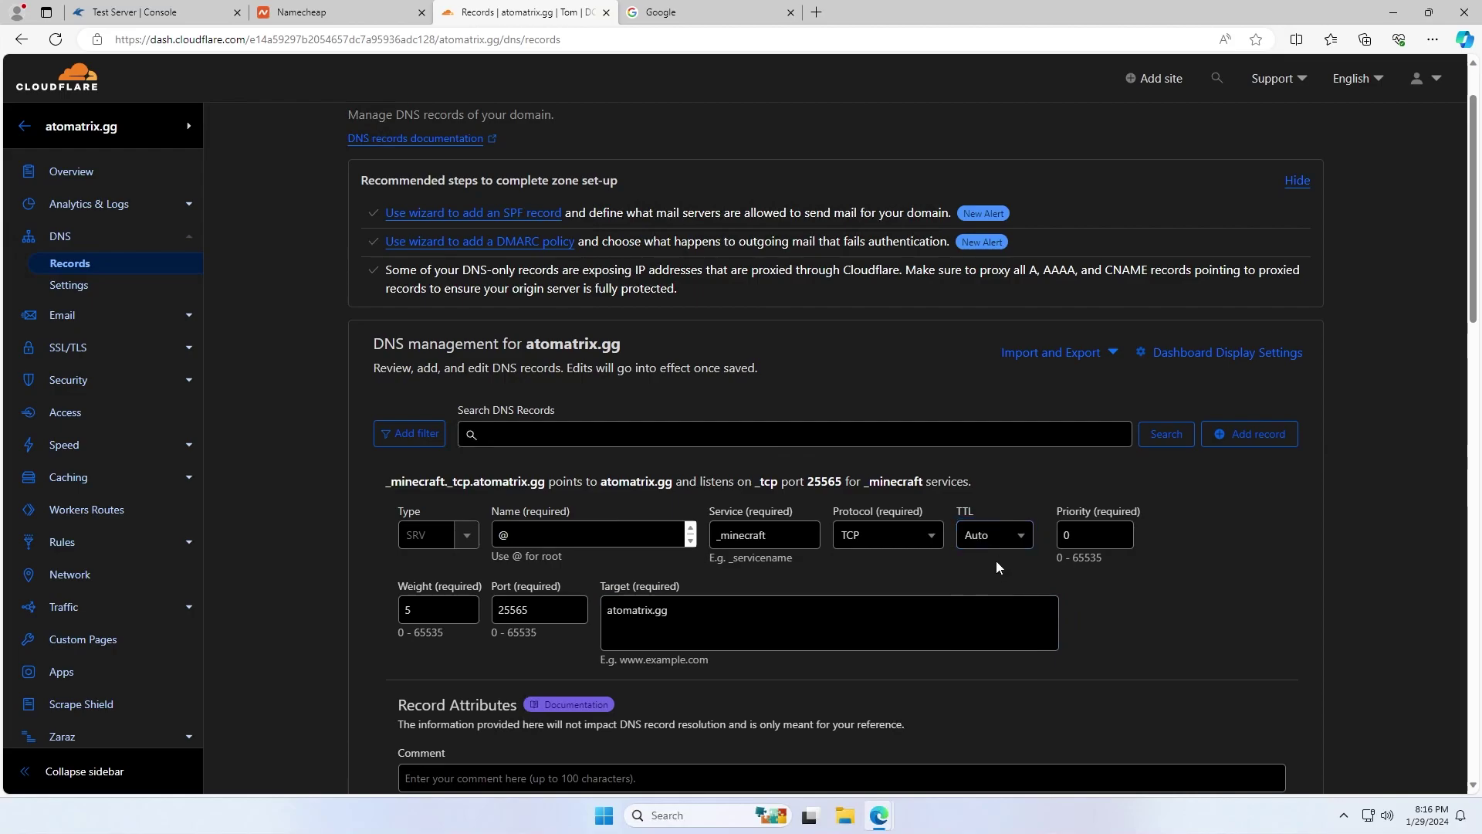
pyautogui.scroll(-1, 996, 571)
pyautogui.click(1276, 741)
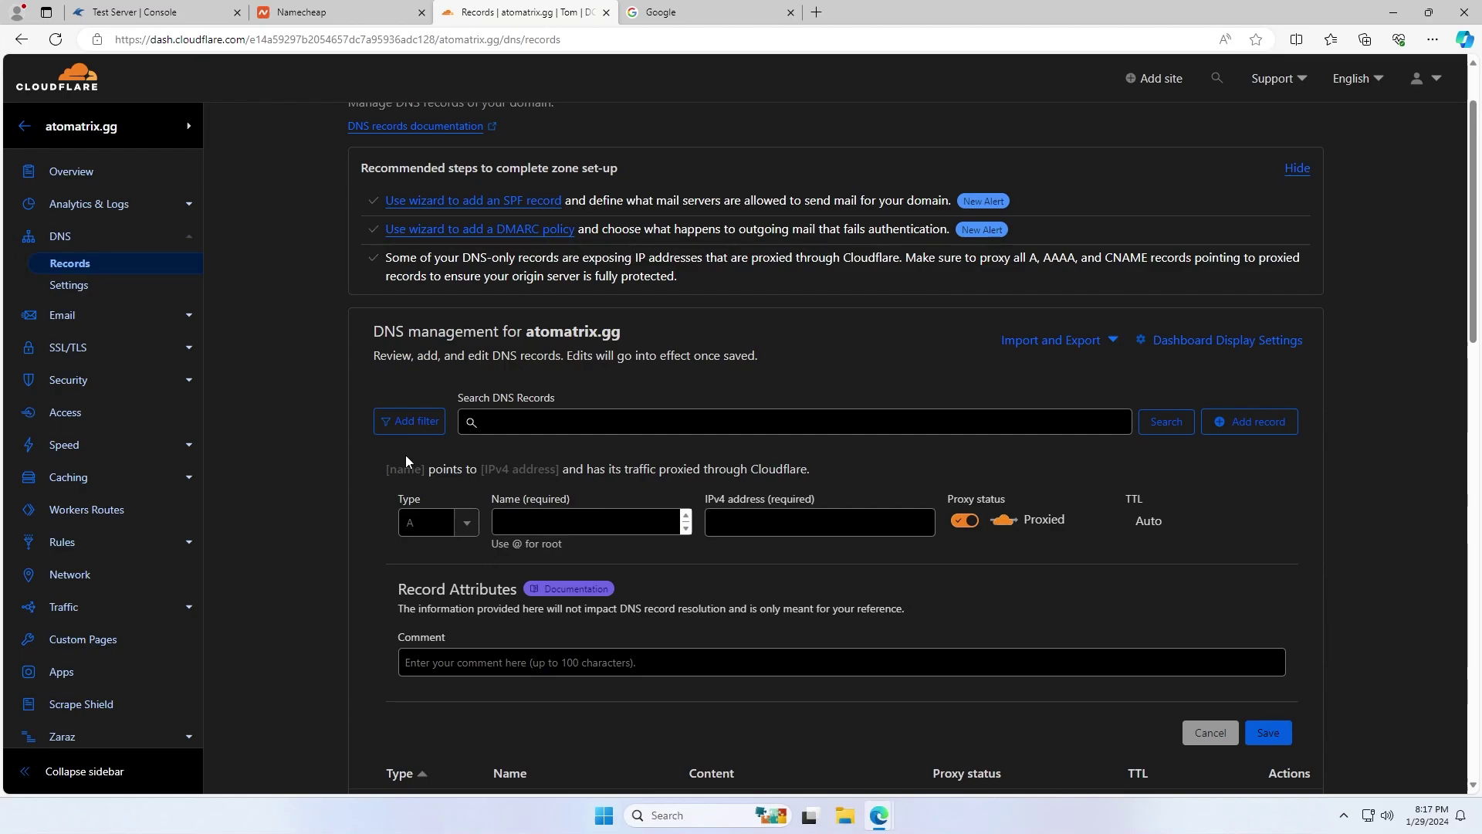
# - Save an A record named play pointing to 51.254.236.148, with the port removed
pyautogui.click(533, 523)
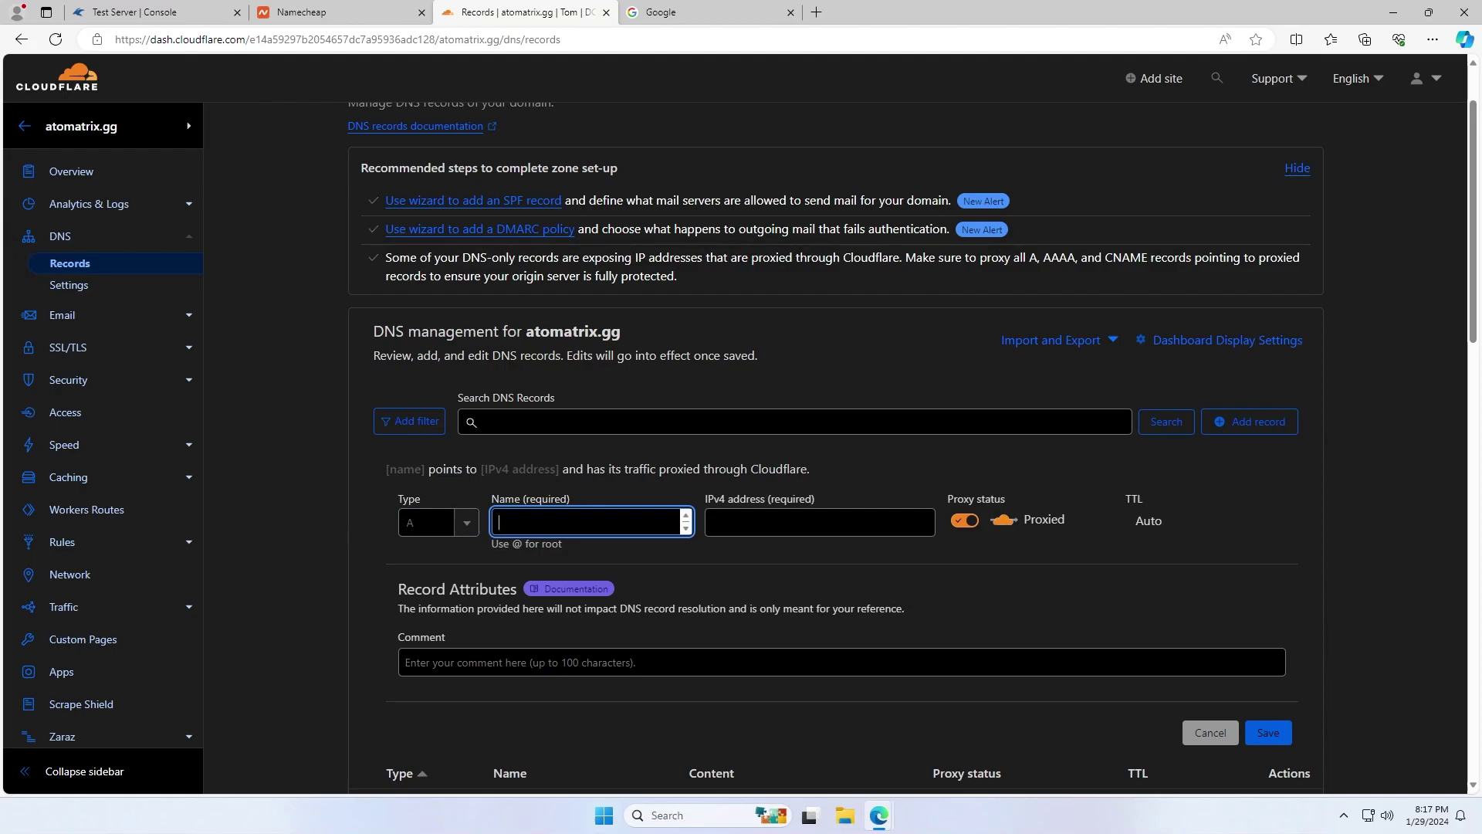
pyautogui.write('play')
pyautogui.press('Tab')
pyautogui.write('51.254.236.148:25565')
pyautogui.hotkey('shift', 'Left')
pyautogui.hotkey('shift', 'Left')
pyautogui.hotkey('shift', 'Left')
pyautogui.hotkey('shift', 'Left')
pyautogui.hotkey('shift', 'Left')
pyautogui.press('BackSpace')
pyautogui.press('BackSpace')
pyautogui.moveTo(785, 523); pyautogui.dragTo(705, 530)
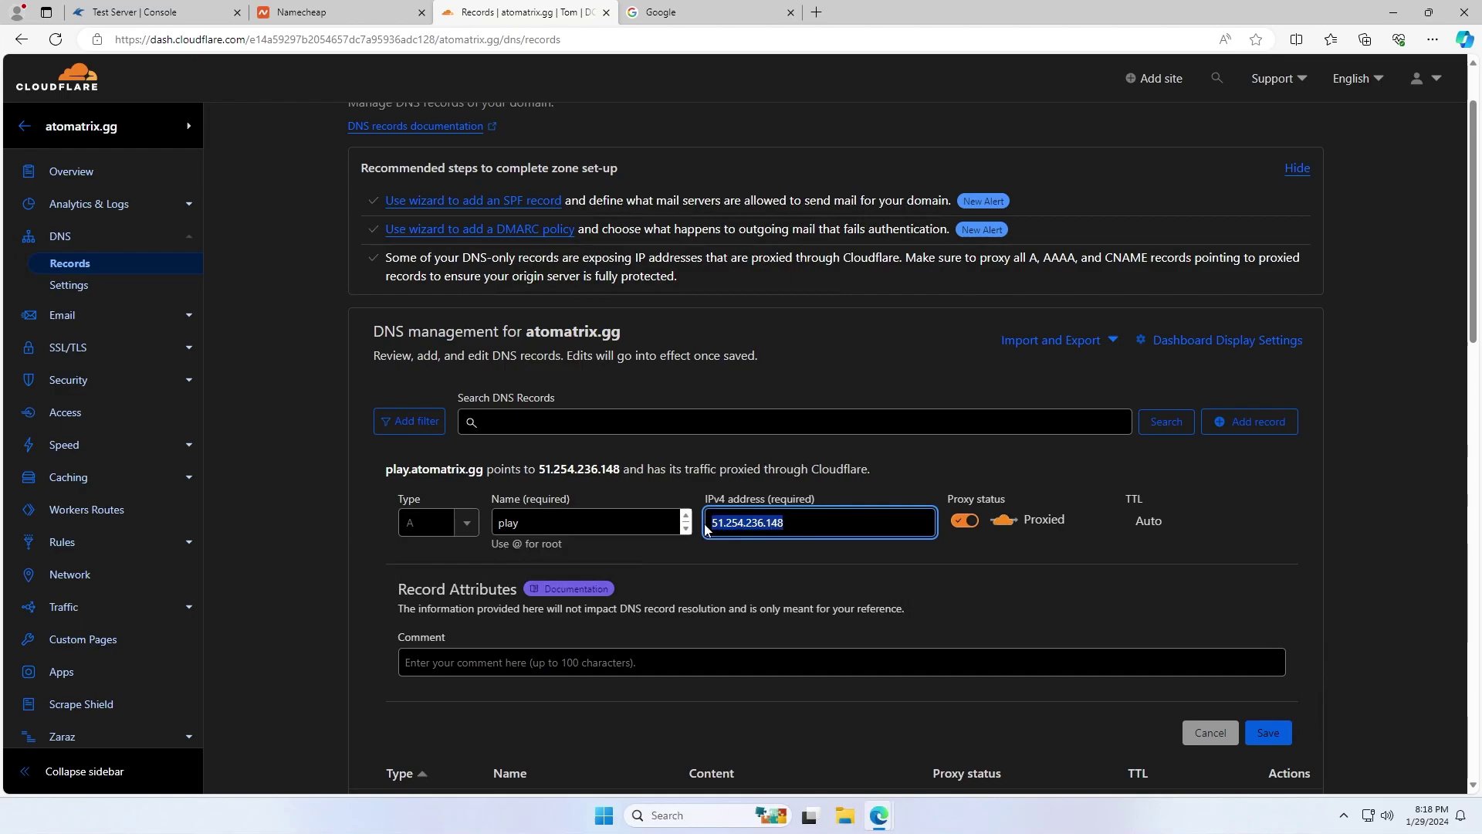
pyautogui.click(783, 523)
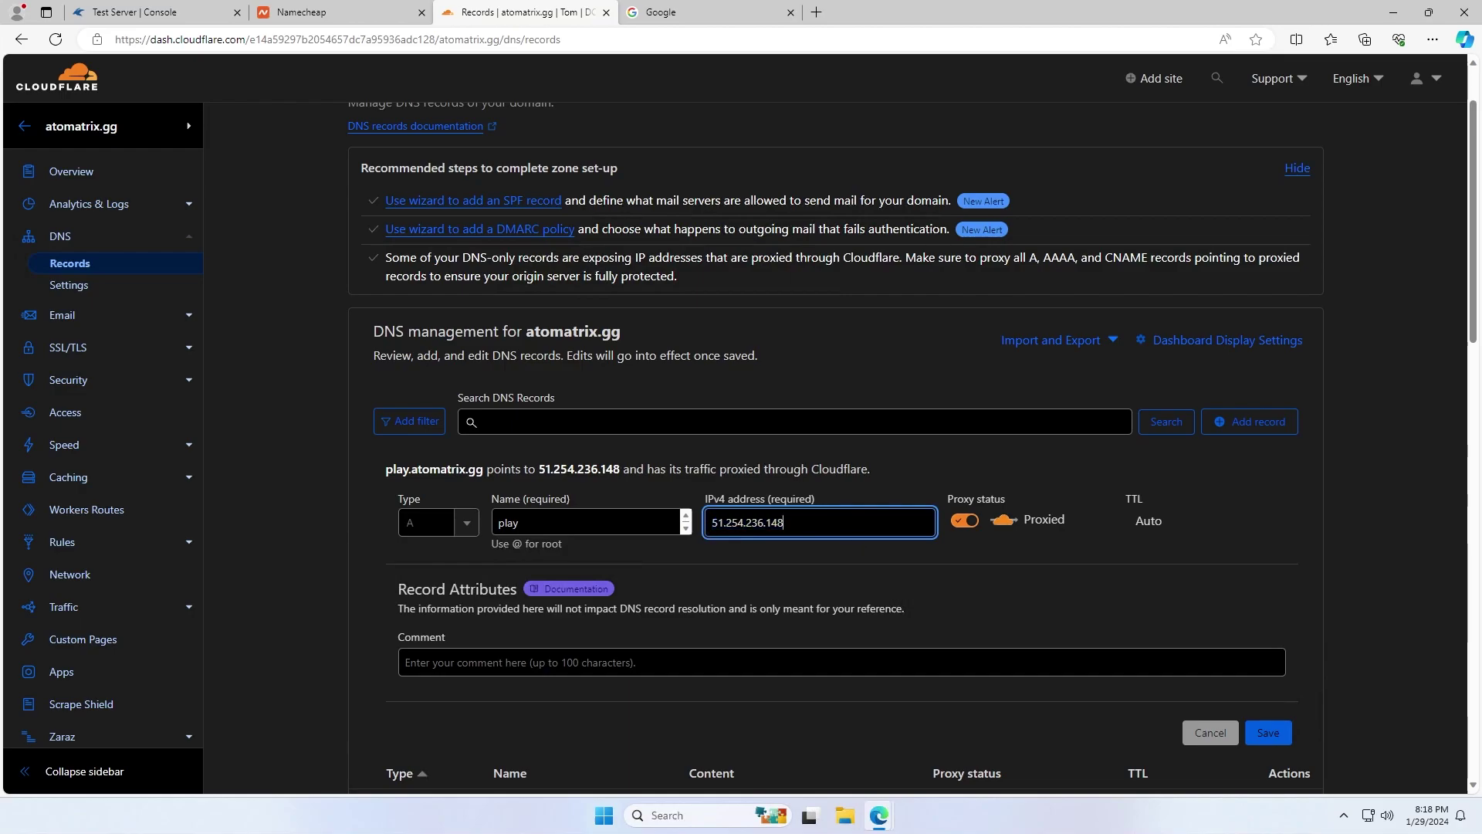
pyautogui.click(1212, 565)
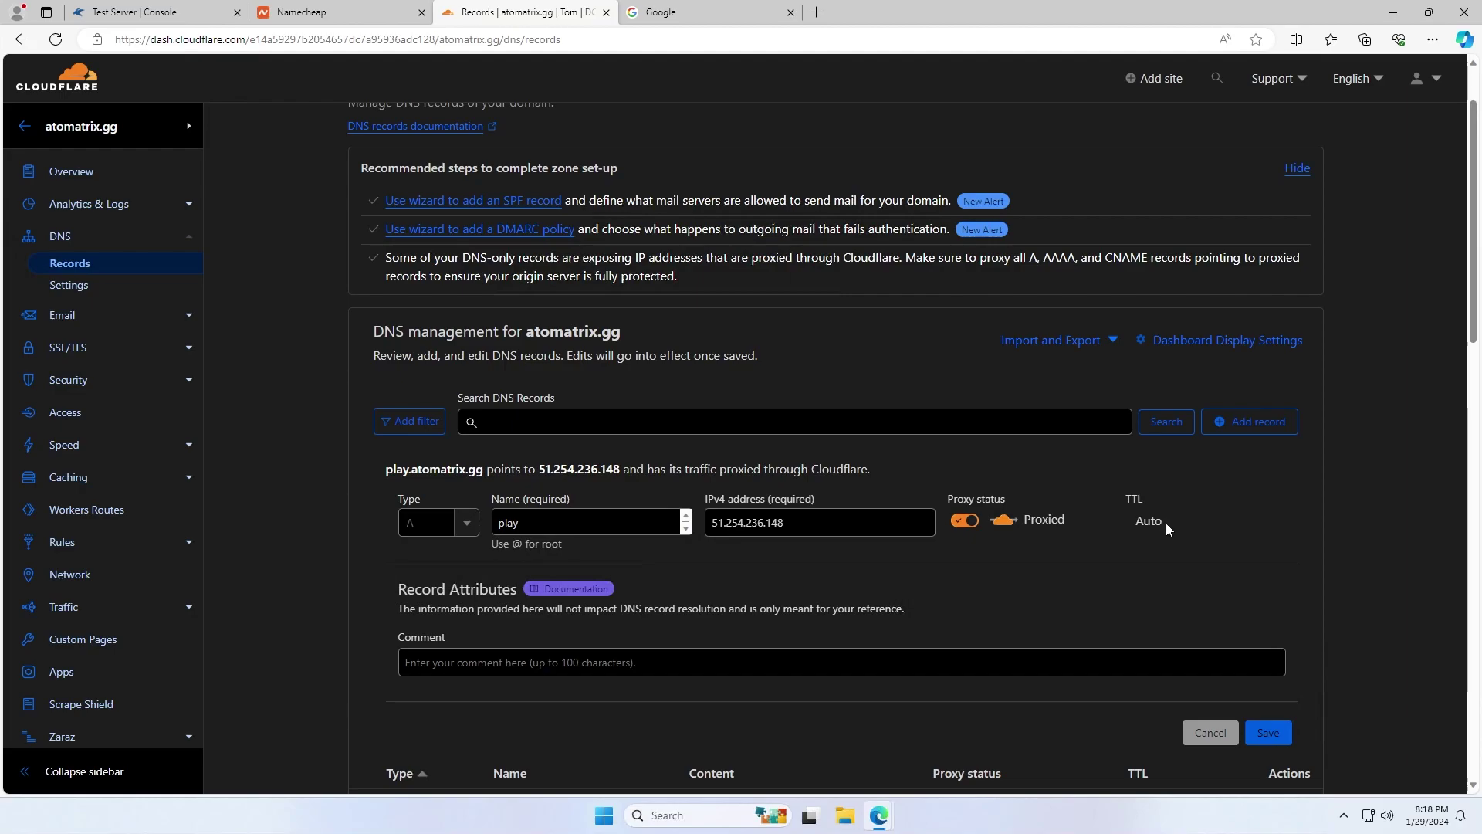
pyautogui.click(1277, 739)
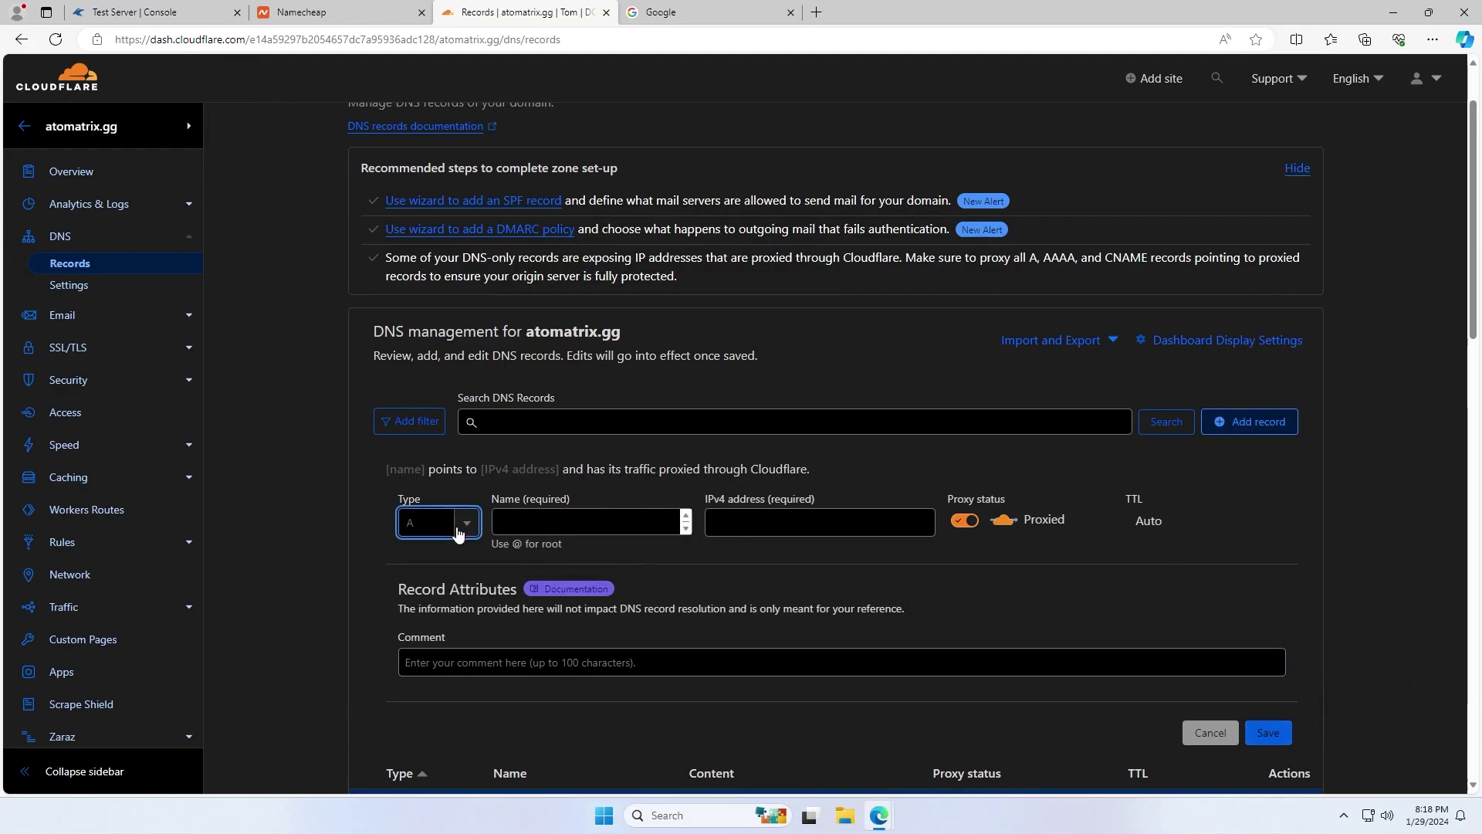
# - Start an SRV record named play with service _minecraft
pyautogui.click(424, 522)
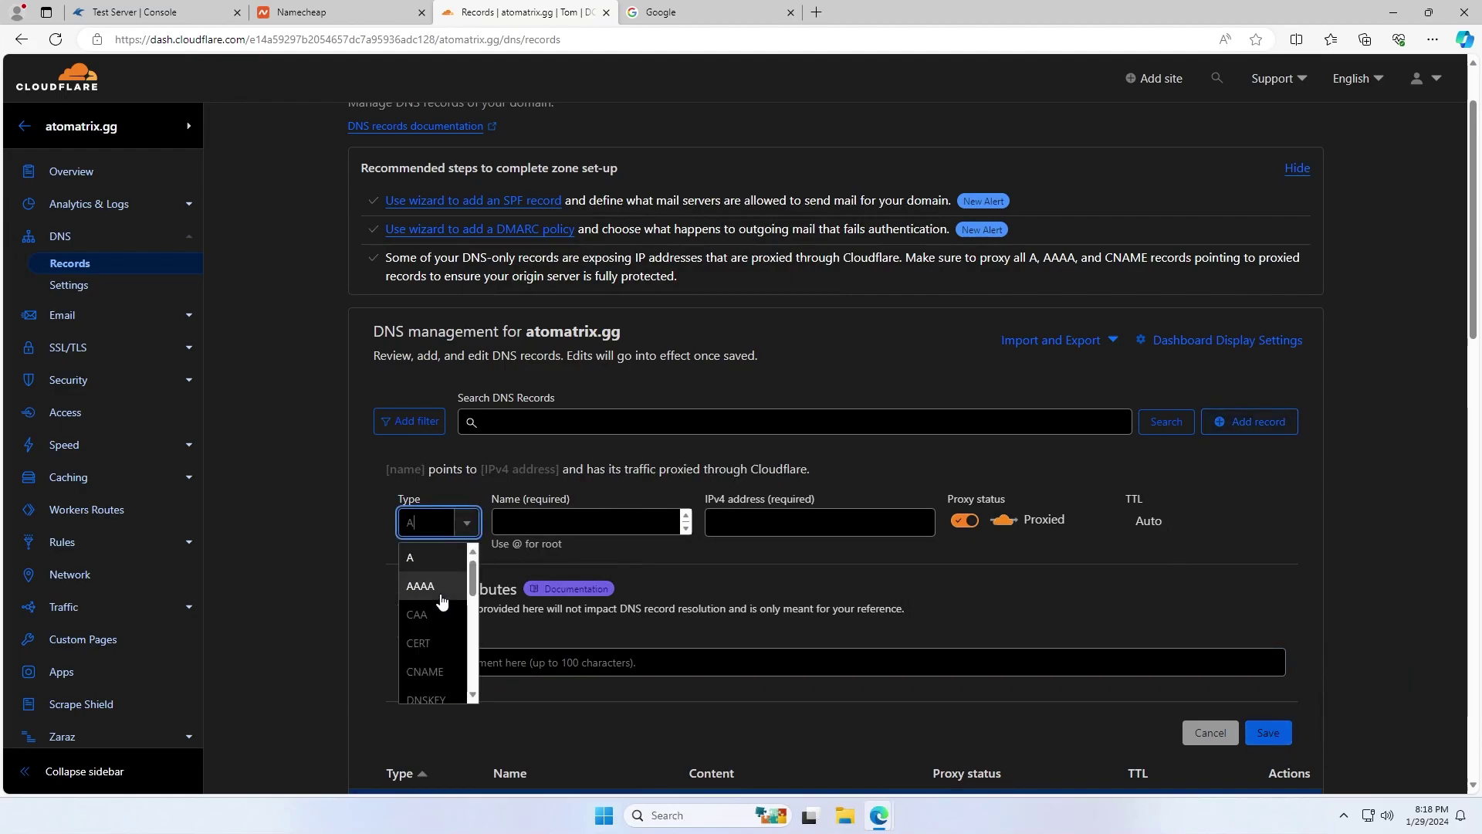
pyautogui.scroll(-3, 446, 610)
pyautogui.scroll(-3, 446, 618)
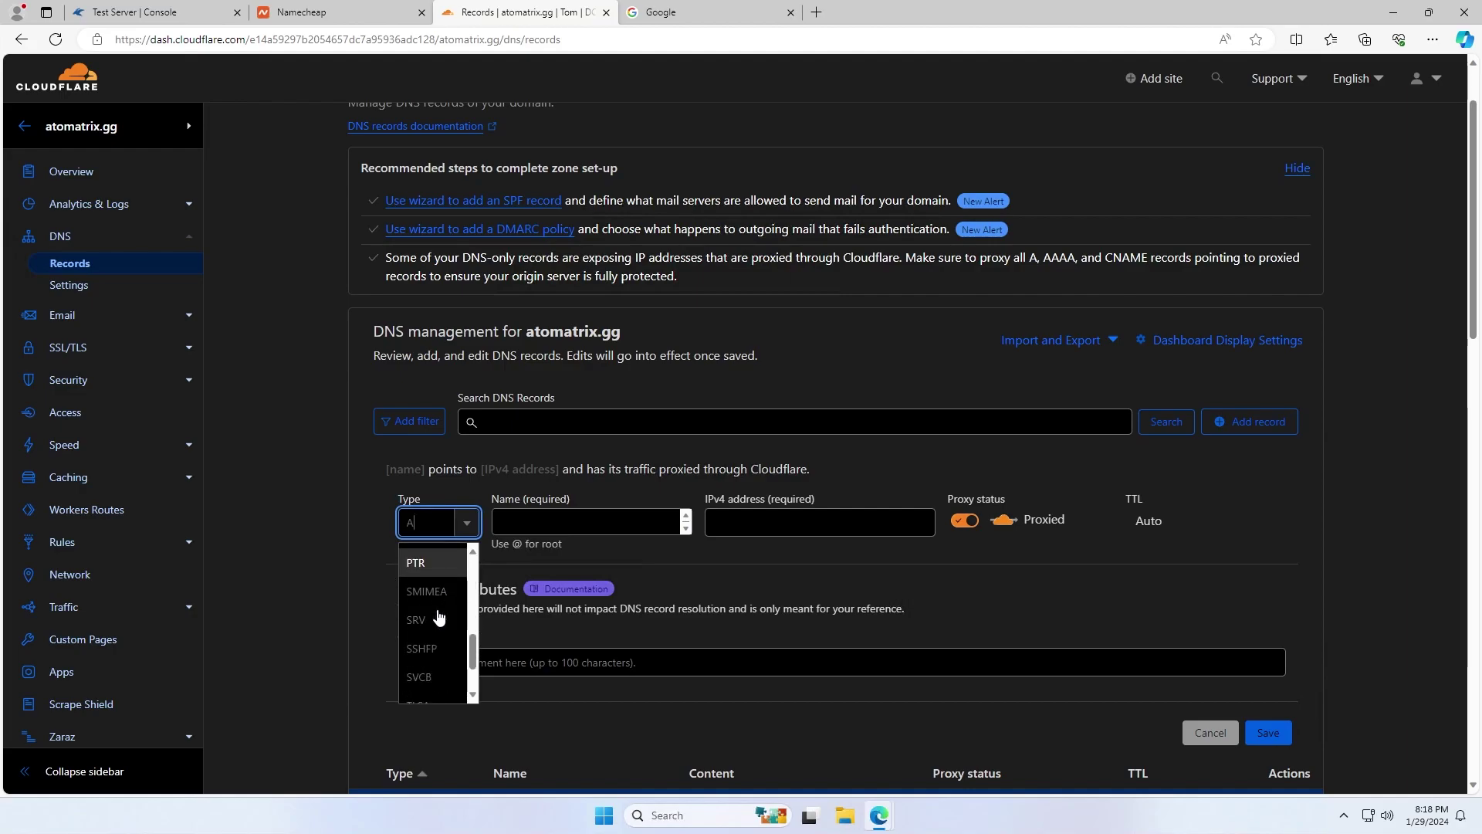
pyautogui.click(438, 616)
pyautogui.click(586, 523)
pyautogui.write('play')
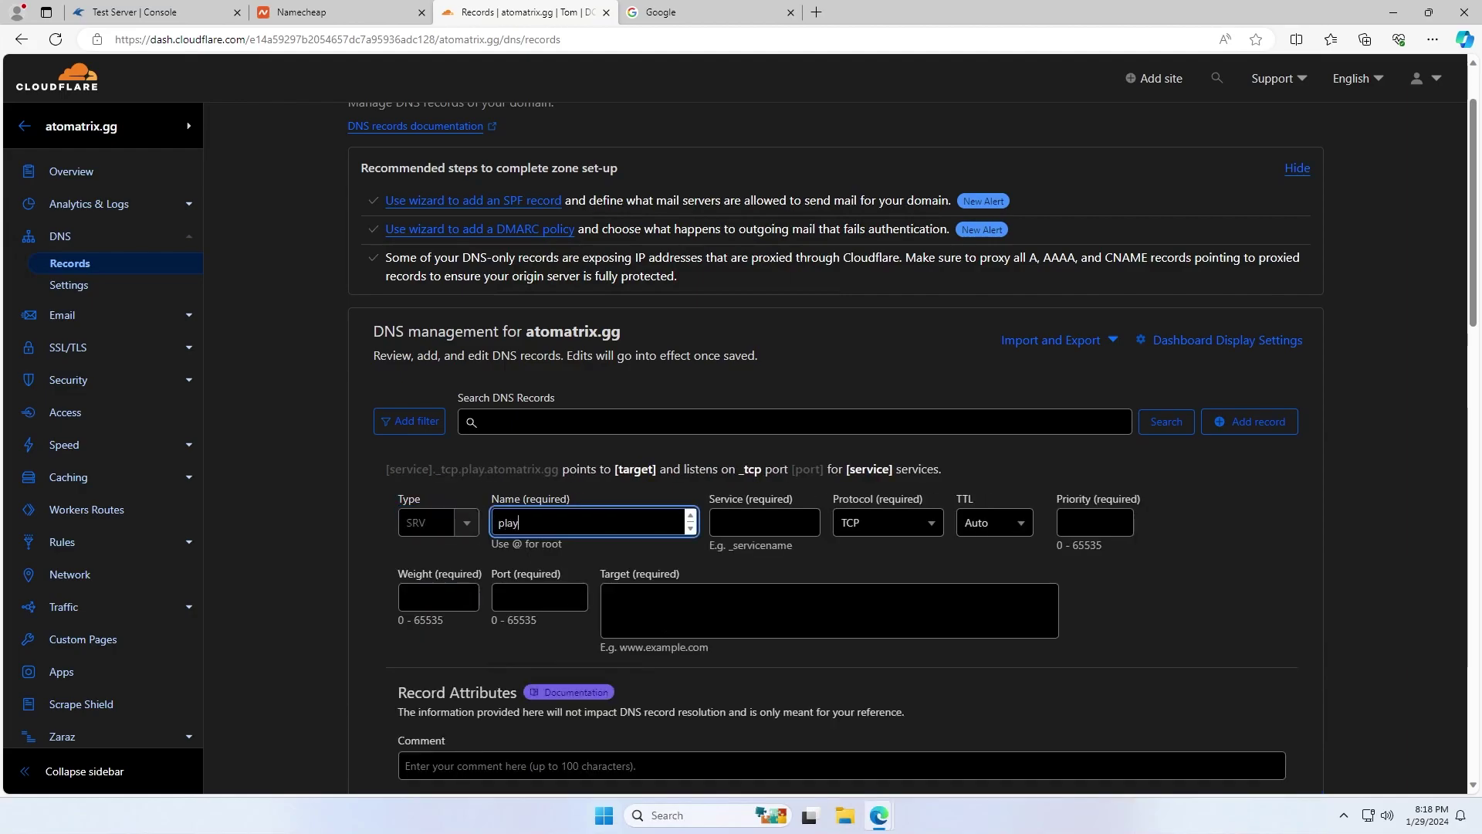
pyautogui.click(765, 523)
pyautogui.write('_minecraft')
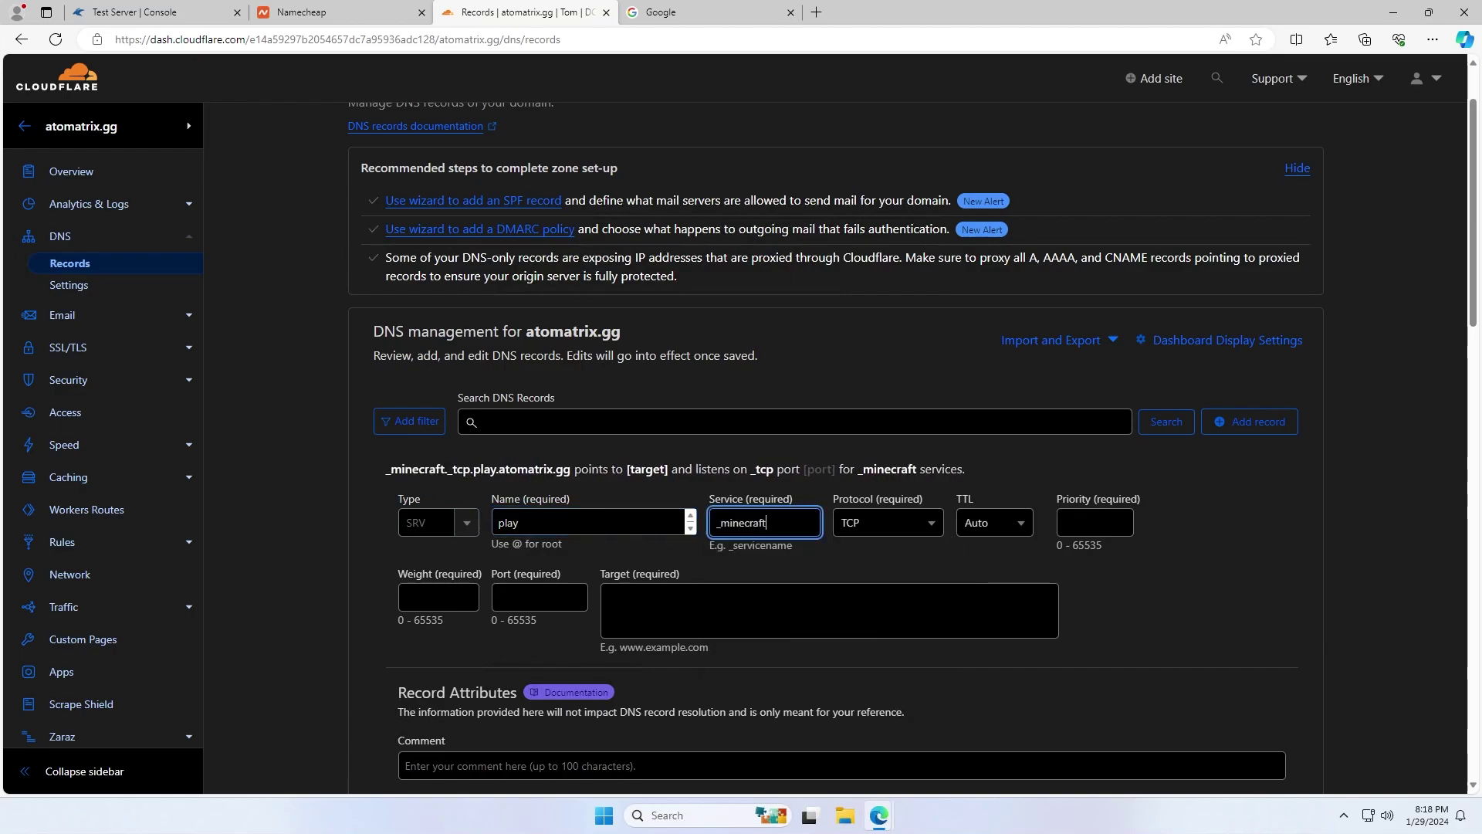
pyautogui.press('Tab')
pyautogui.click(727, 593)
pyautogui.write('_tcp.')
pyautogui.write('play')
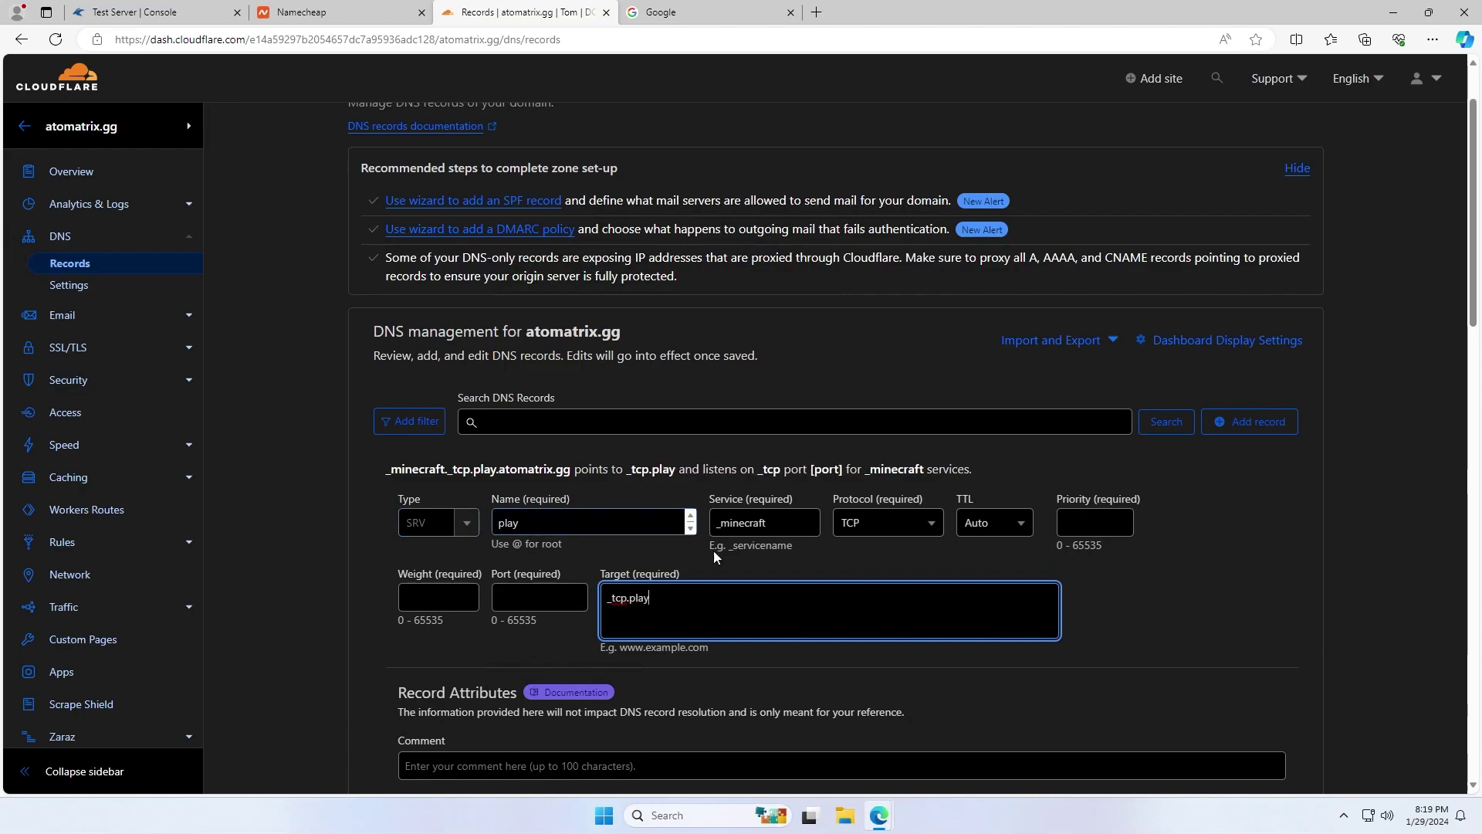
pyautogui.press('BackSpace')
pyautogui.click(972, 519)
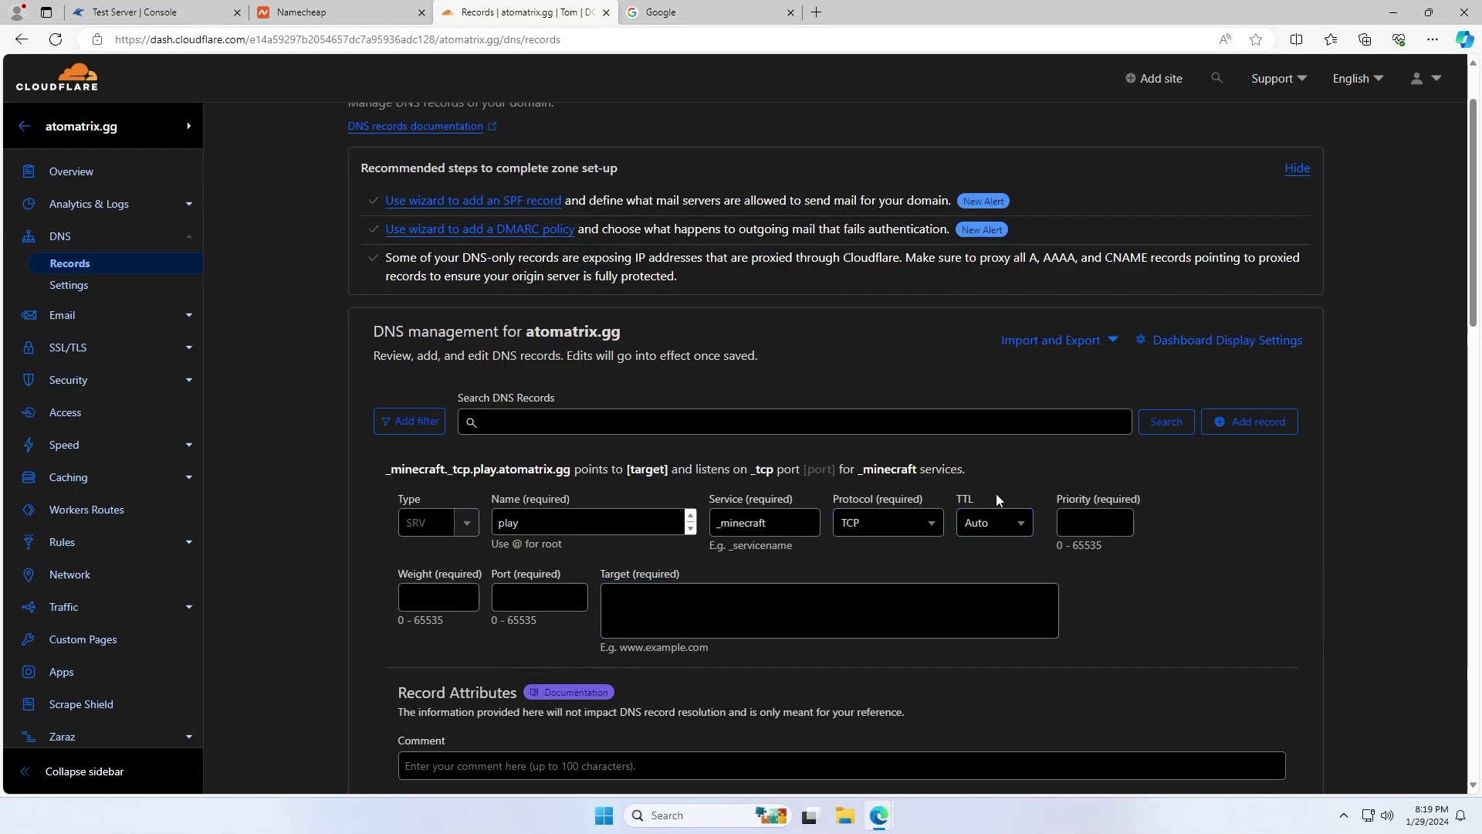
# - Set the play SRV record's priority to 0 and port to 25565
pyautogui.click(1084, 523)
pyautogui.write('0')
pyautogui.click(433, 597)
pyautogui.click(576, 597)
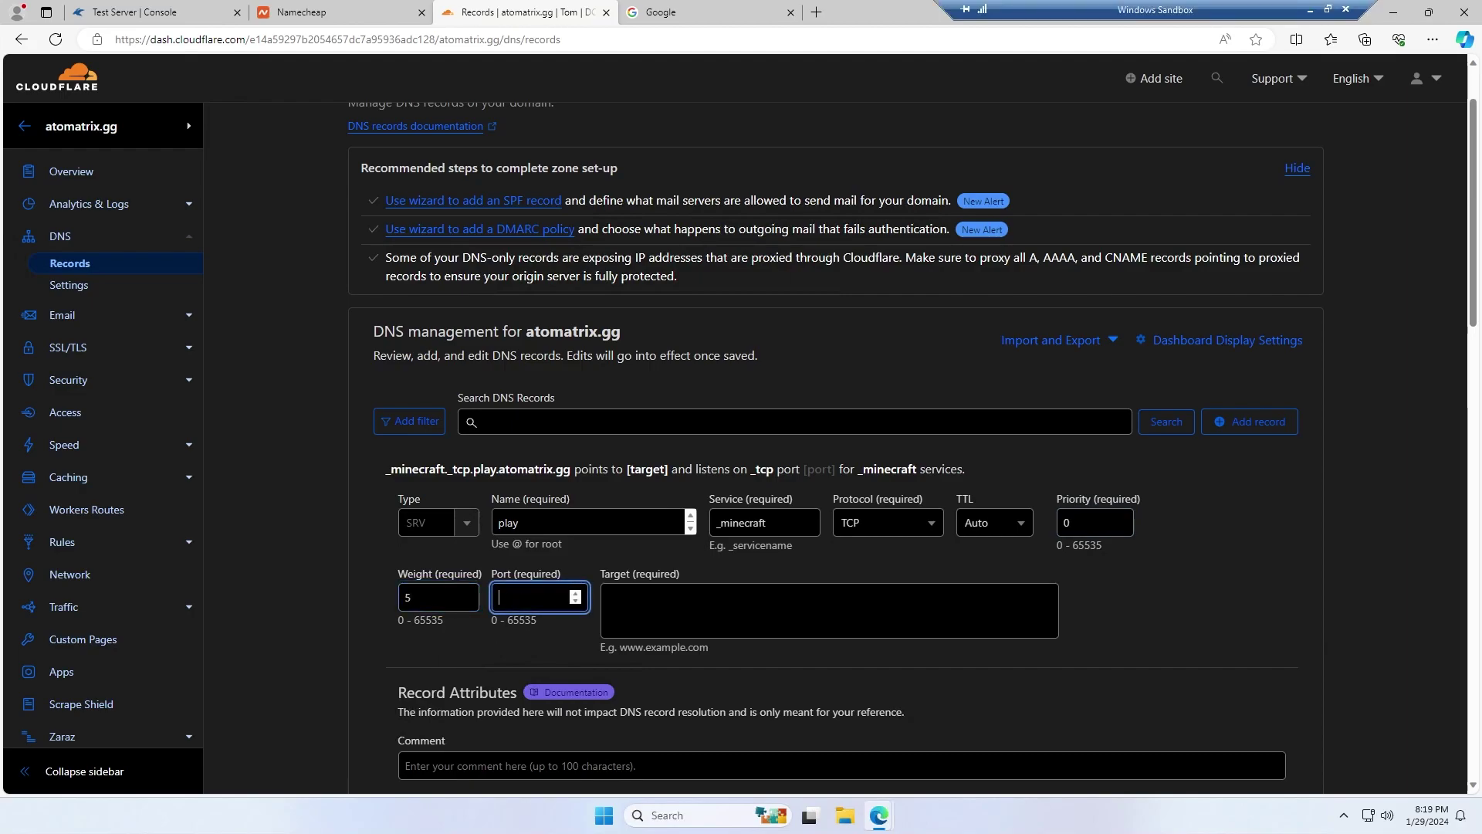
pyautogui.click(150, 11)
pyautogui.click(1074, 309)
pyautogui.click(525, 12)
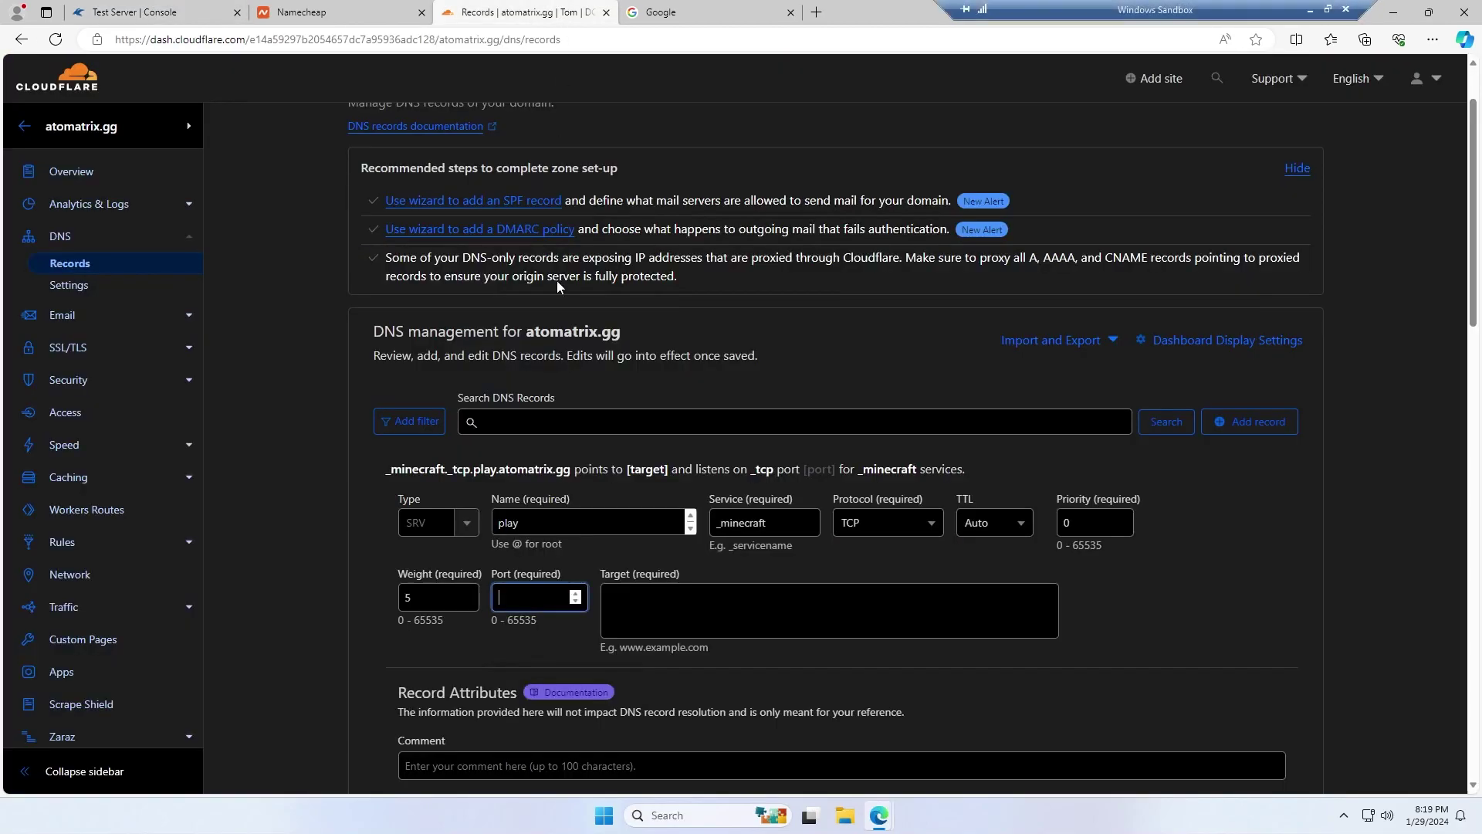
pyautogui.hotkey('ctrl', 'v')
pyautogui.moveTo(540, 596); pyautogui.dragTo(460, 597)
pyautogui.press('BackSpace')
pyautogui.hotkey('ctrl', 'a')
pyautogui.press('End')
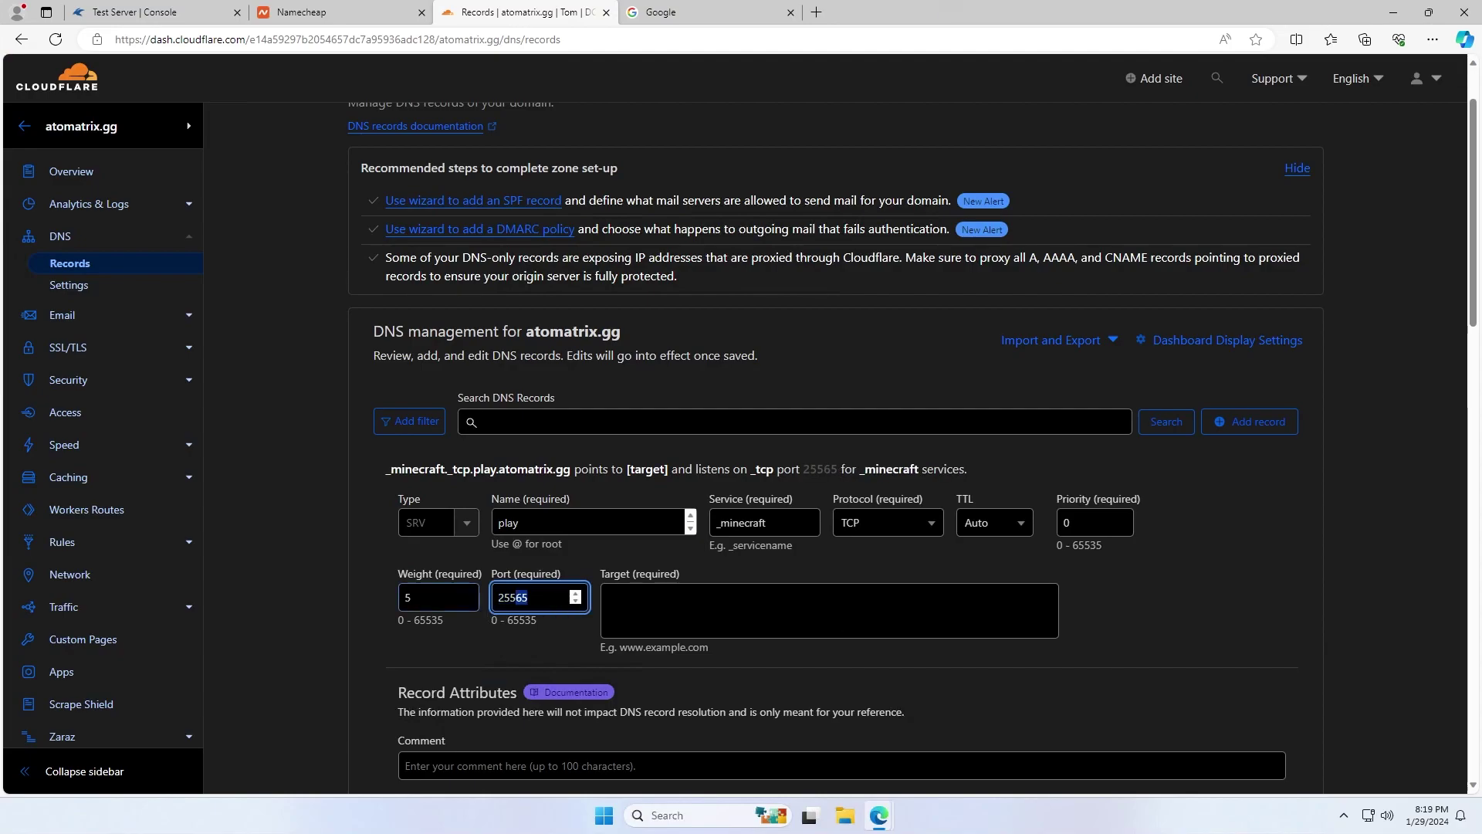
# - Target play.atomatrix.gg and save the play SRV record
pyautogui.press('Tab')
pyautogui.write('play.a')
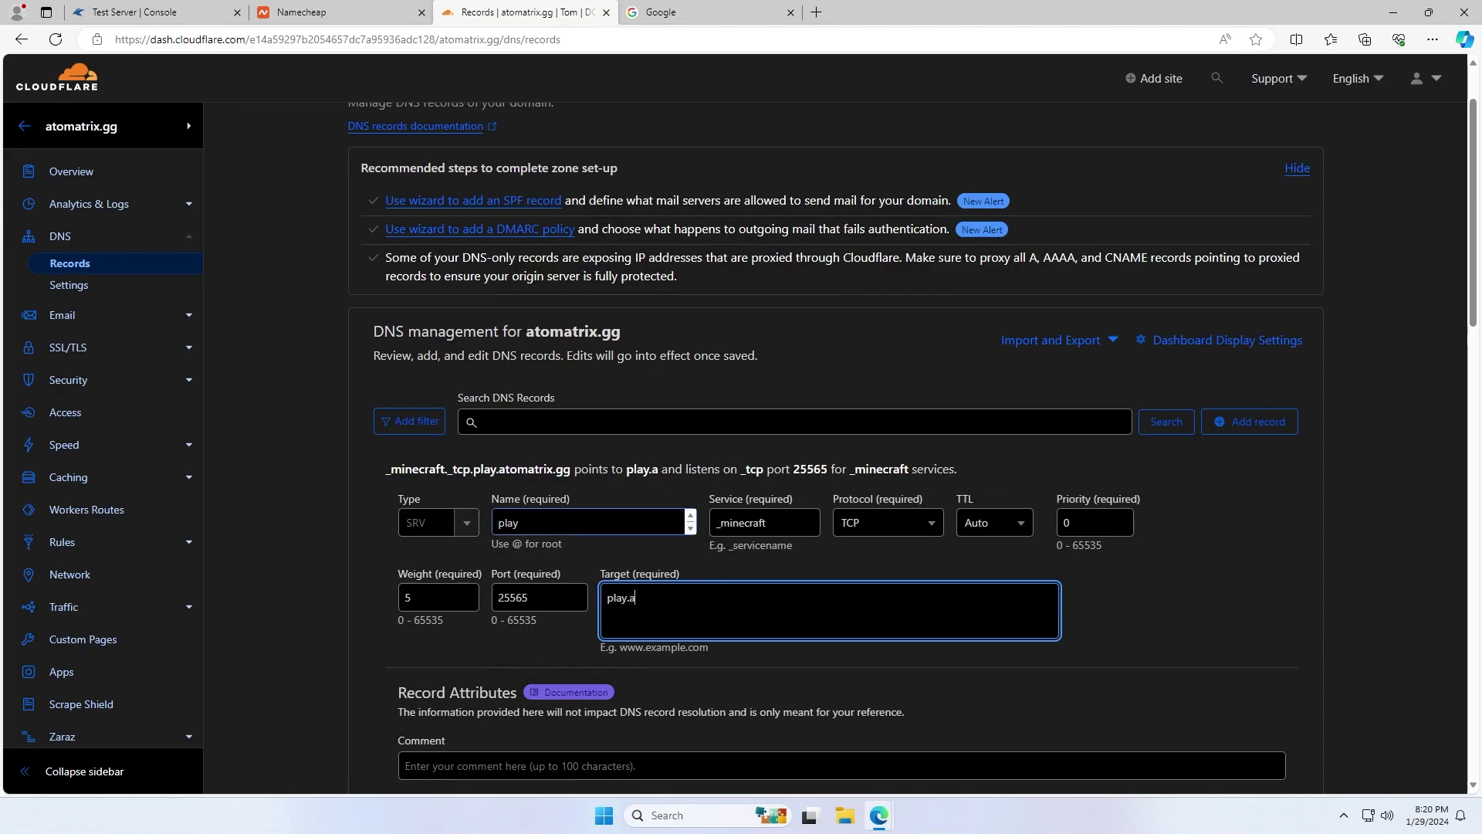
pyautogui.write('tomatrix.gg')
pyautogui.scroll(-1, 850, 540)
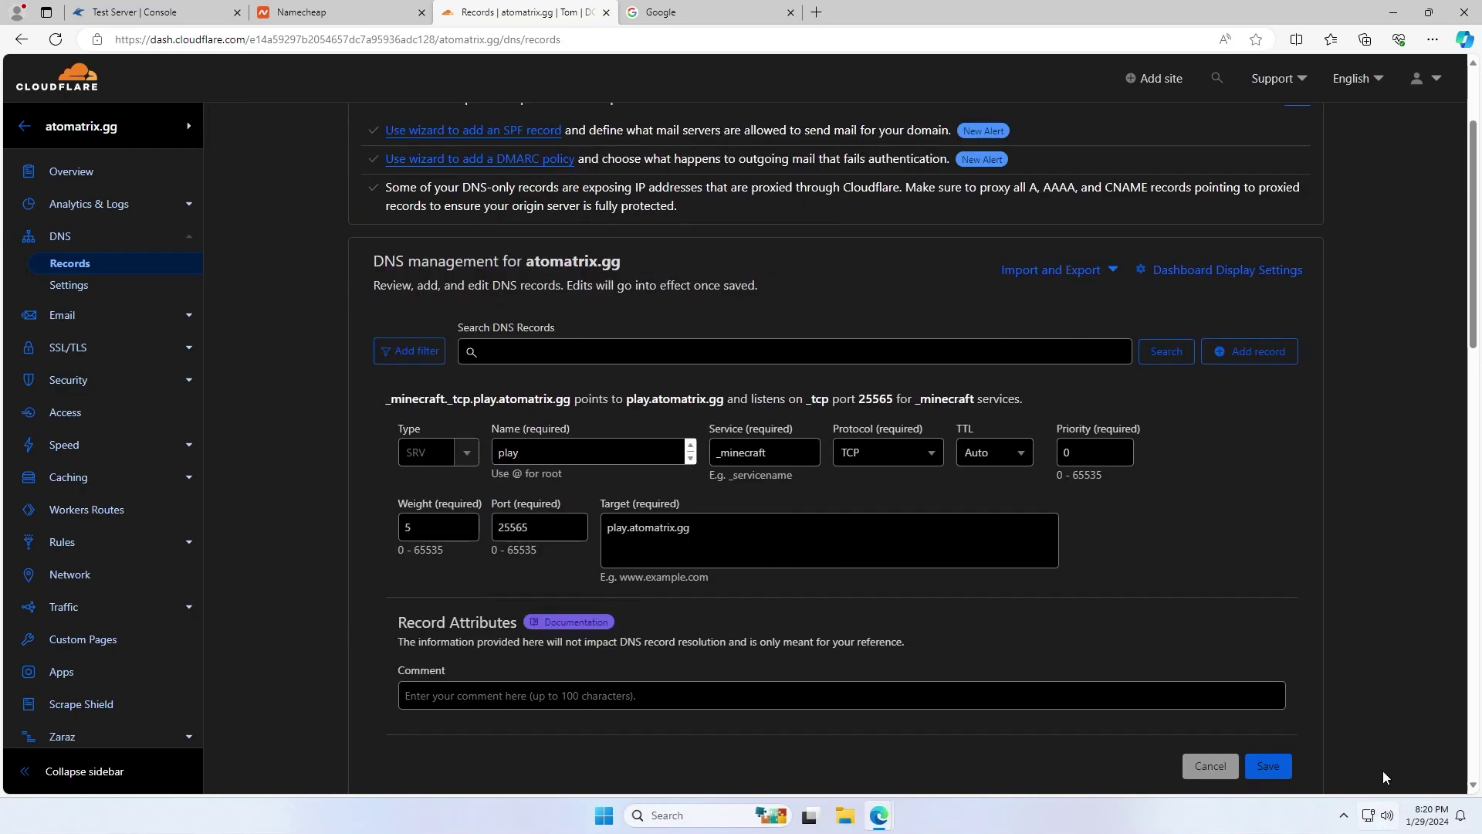
pyautogui.click(1284, 771)
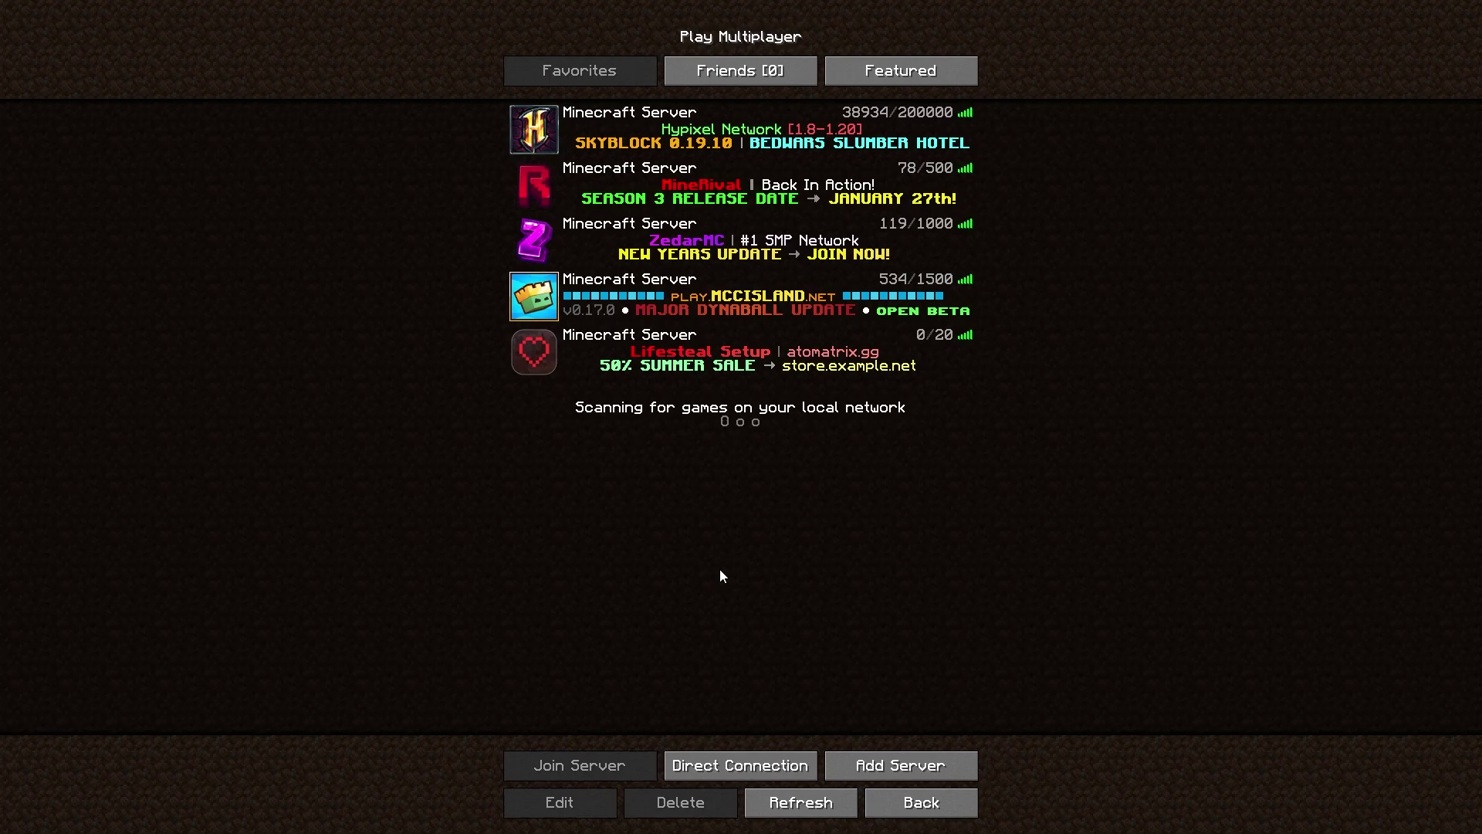
# - Add a Minecraft server entry with address play.atomatrix.gg
pyautogui.click(908, 772)
pyautogui.click(705, 182)
pyautogui.write('p')
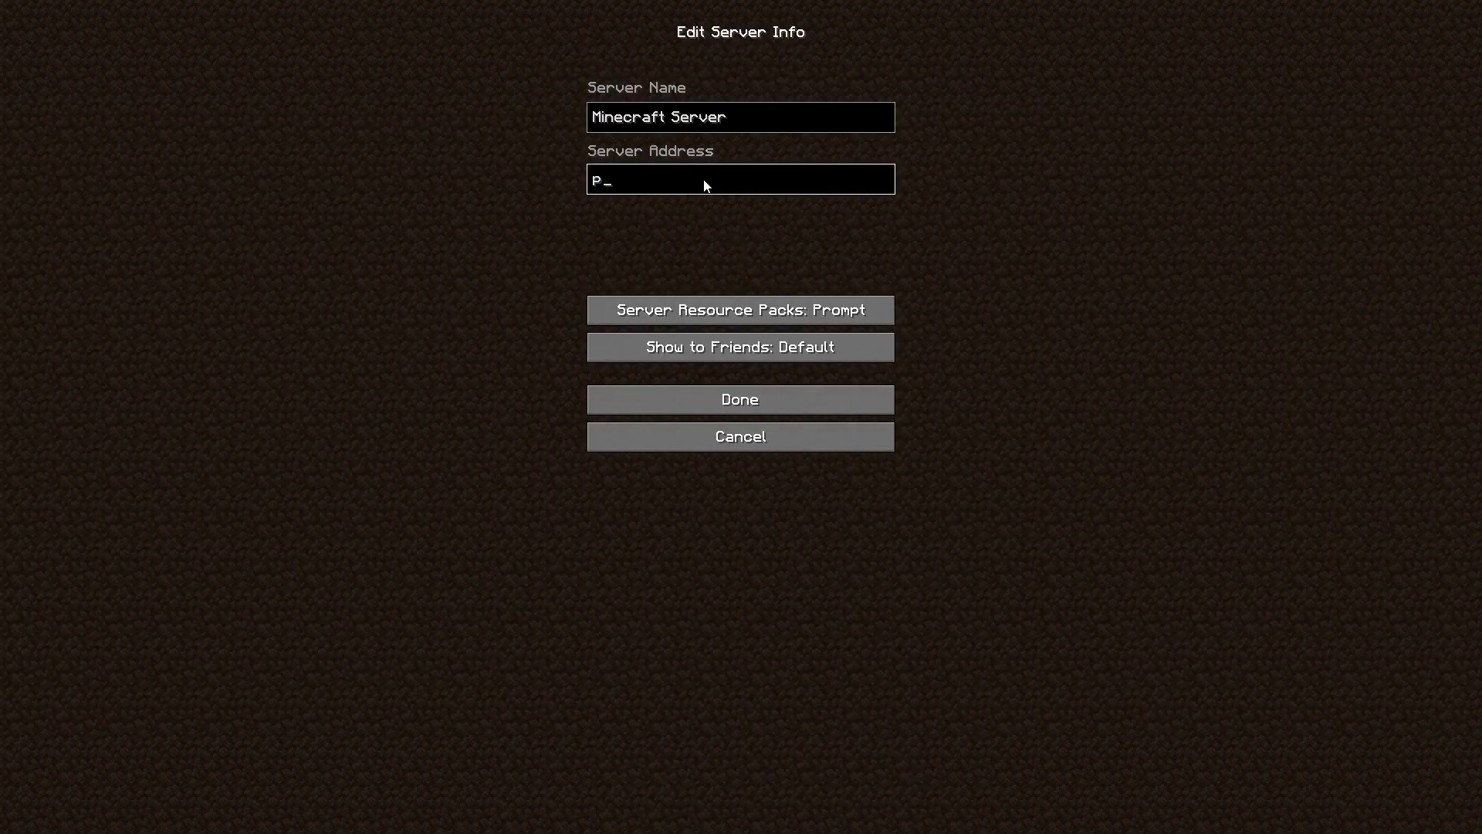
pyautogui.write('lay.atomatrix.gg')
pyautogui.click(787, 400)
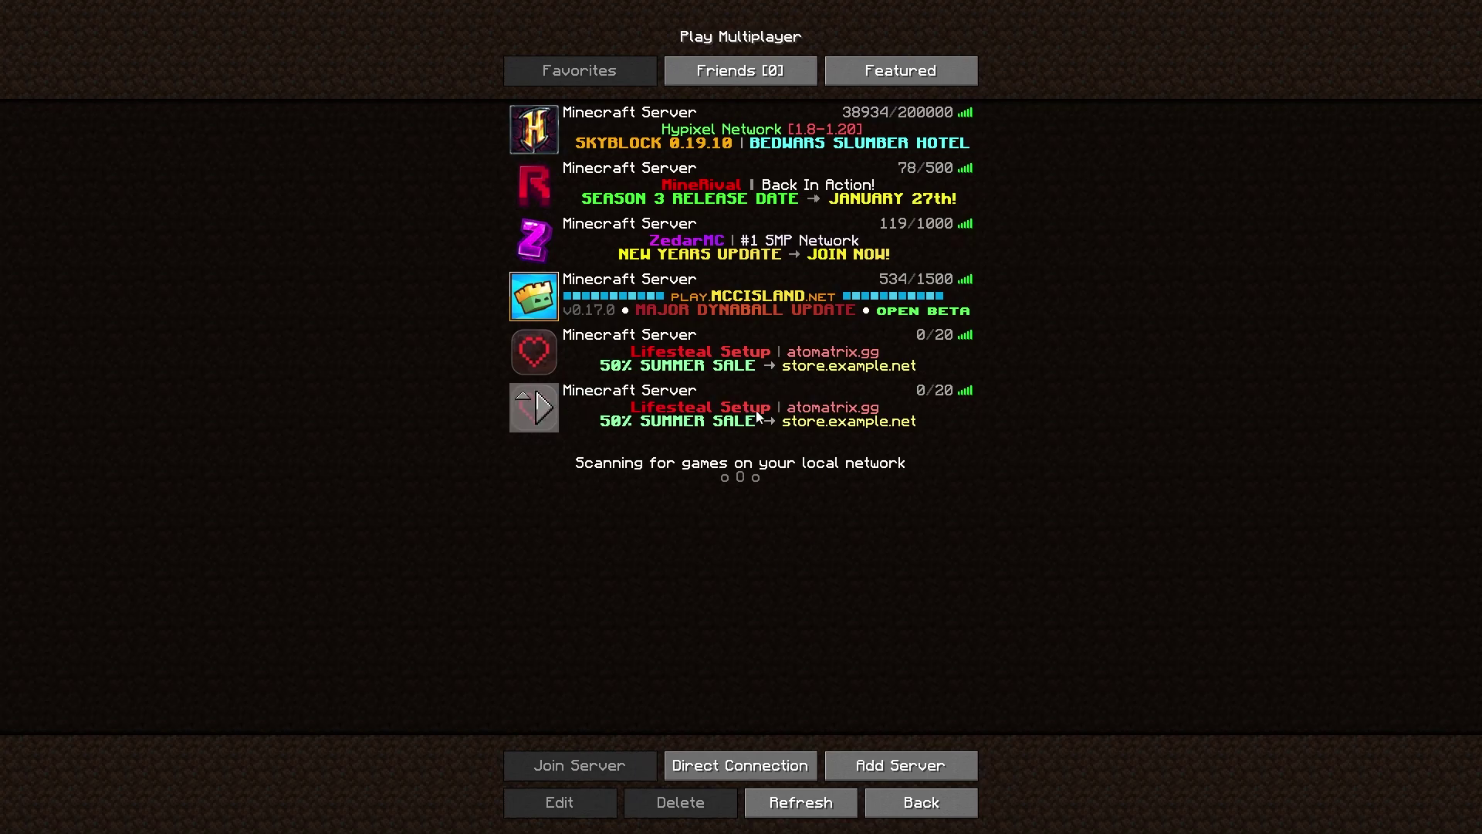
# - Copy the new entry's server address and join it through Direct Connection
pyautogui.click(757, 414)
pyautogui.click(572, 801)
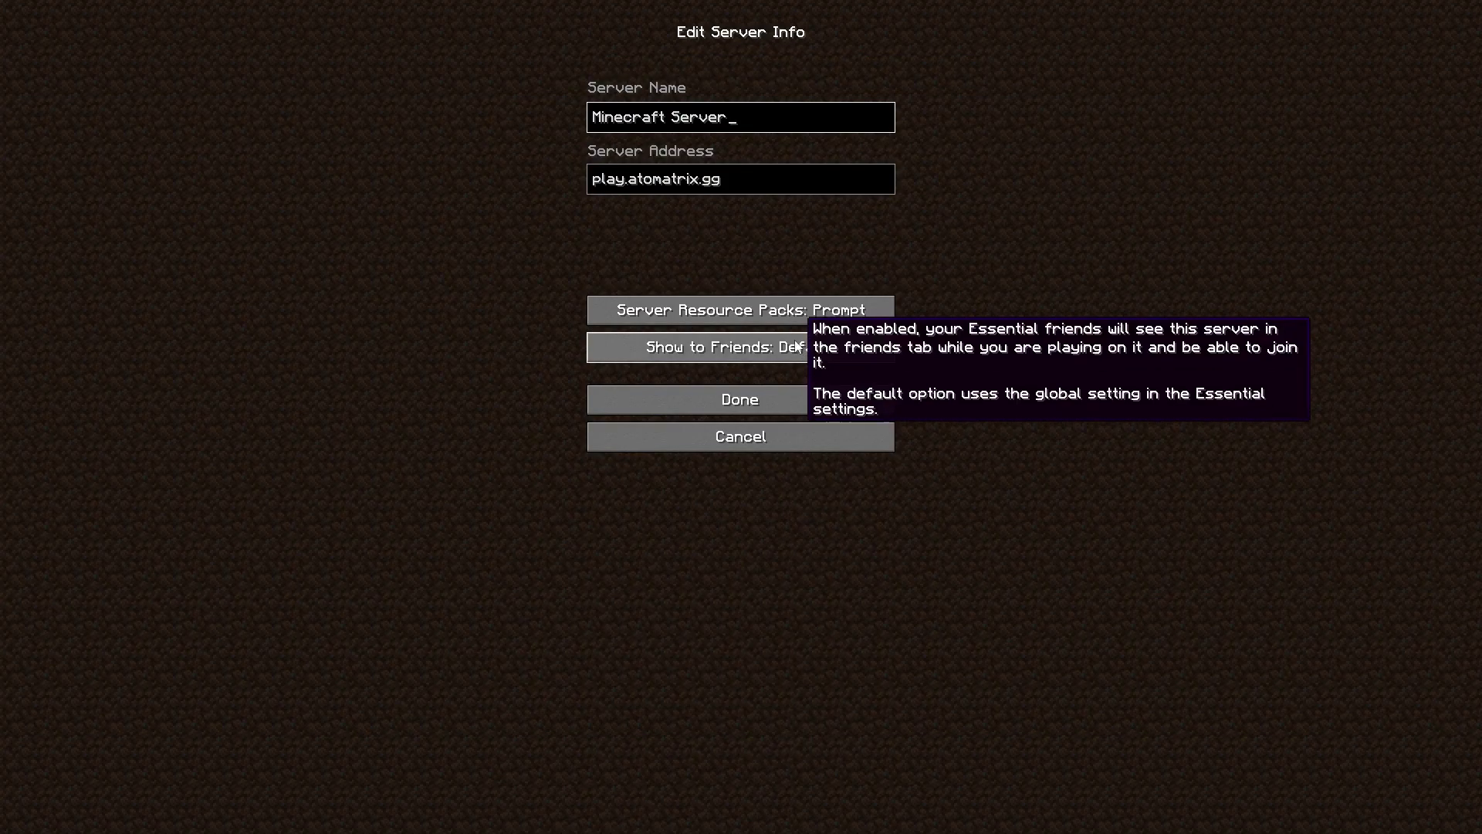
pyautogui.click(725, 182)
pyautogui.hotkey('ctrl', 'a')
pyautogui.click(695, 399)
pyautogui.click(741, 768)
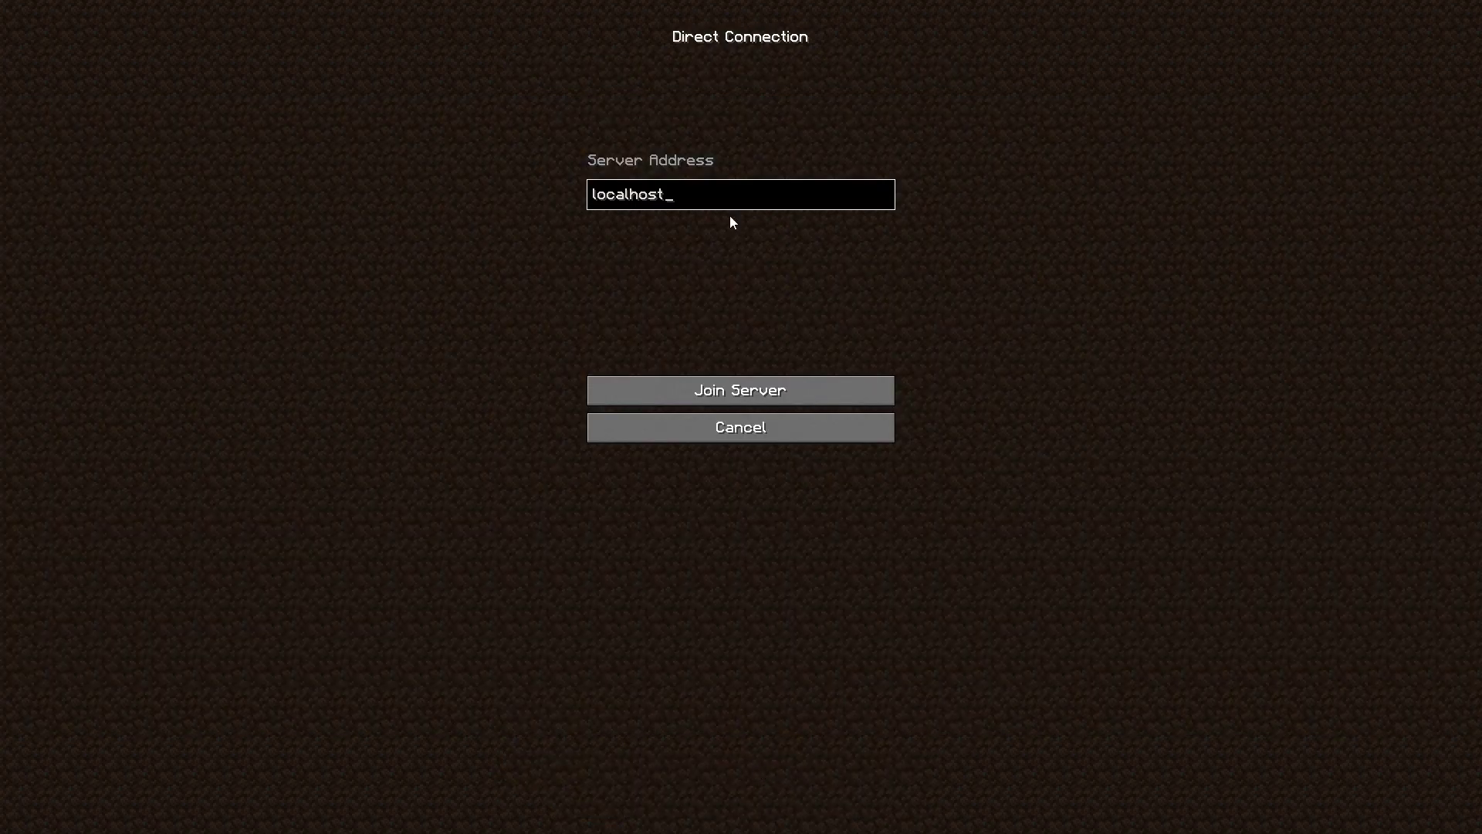
pyautogui.hotkey('ctrl', 'a')
pyautogui.write('play.skinatrix.gg')
pyautogui.click(709, 391)
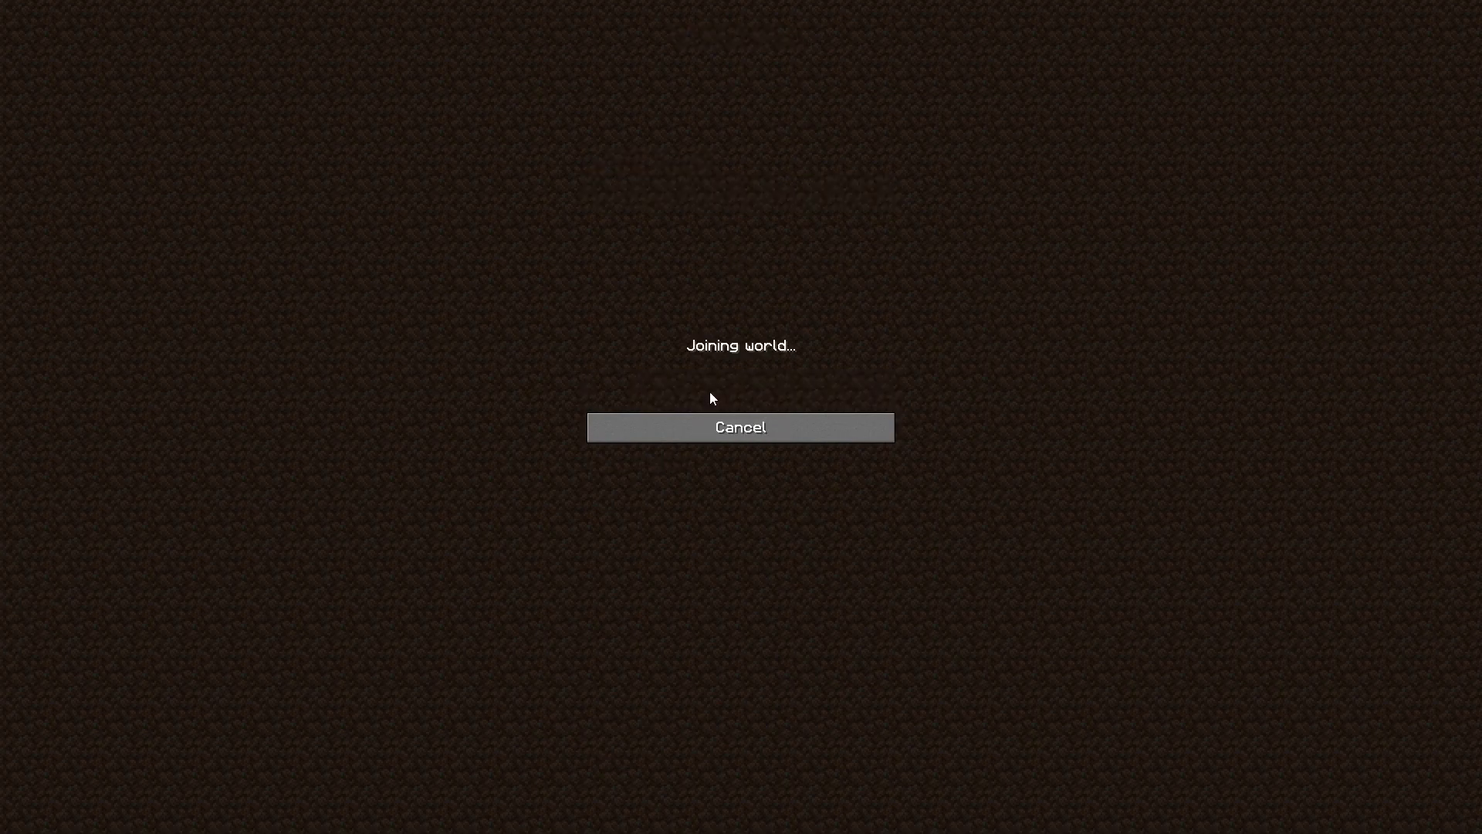